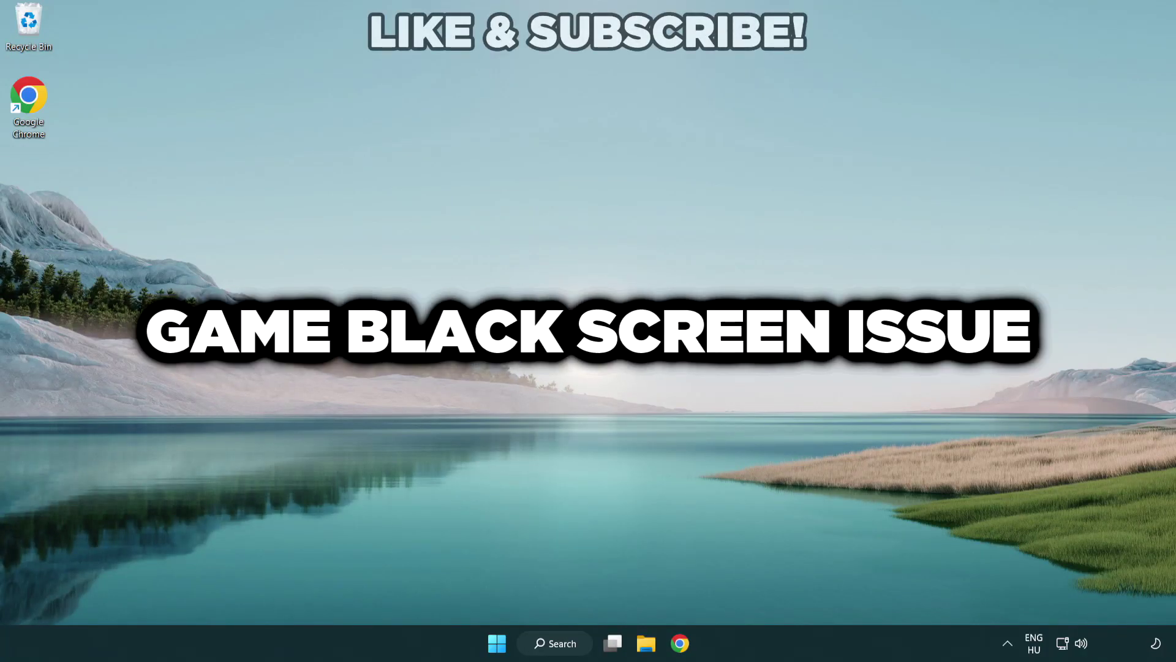
Find Device Manager through the taskbar search and open it from the results
click(562, 644)
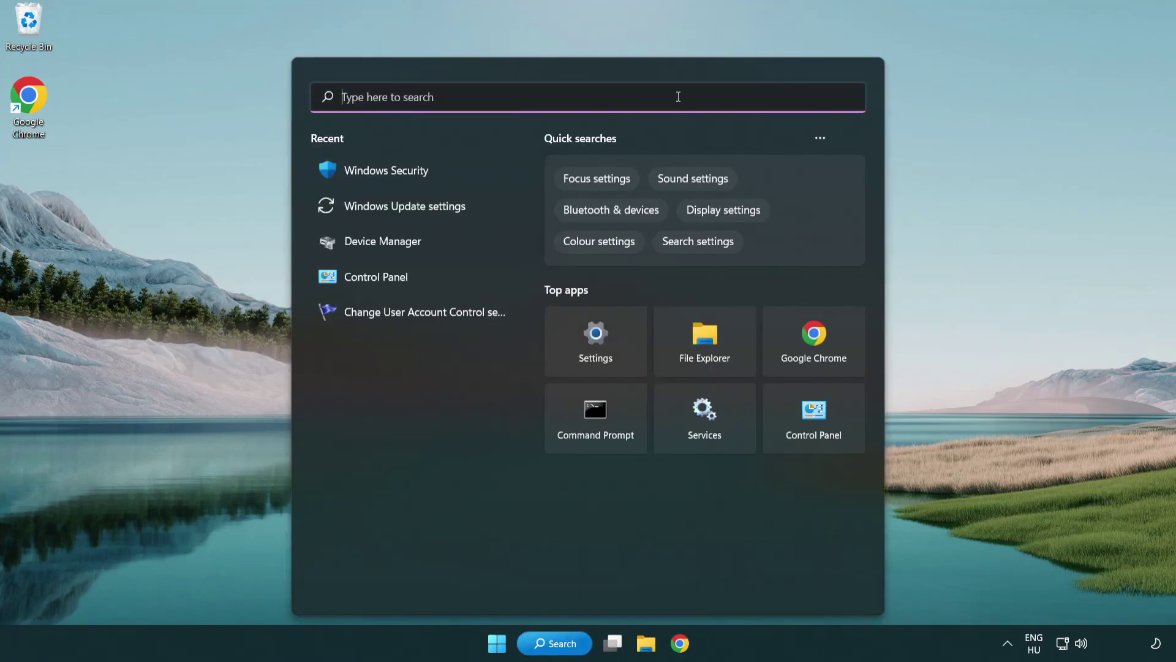
text(device m)
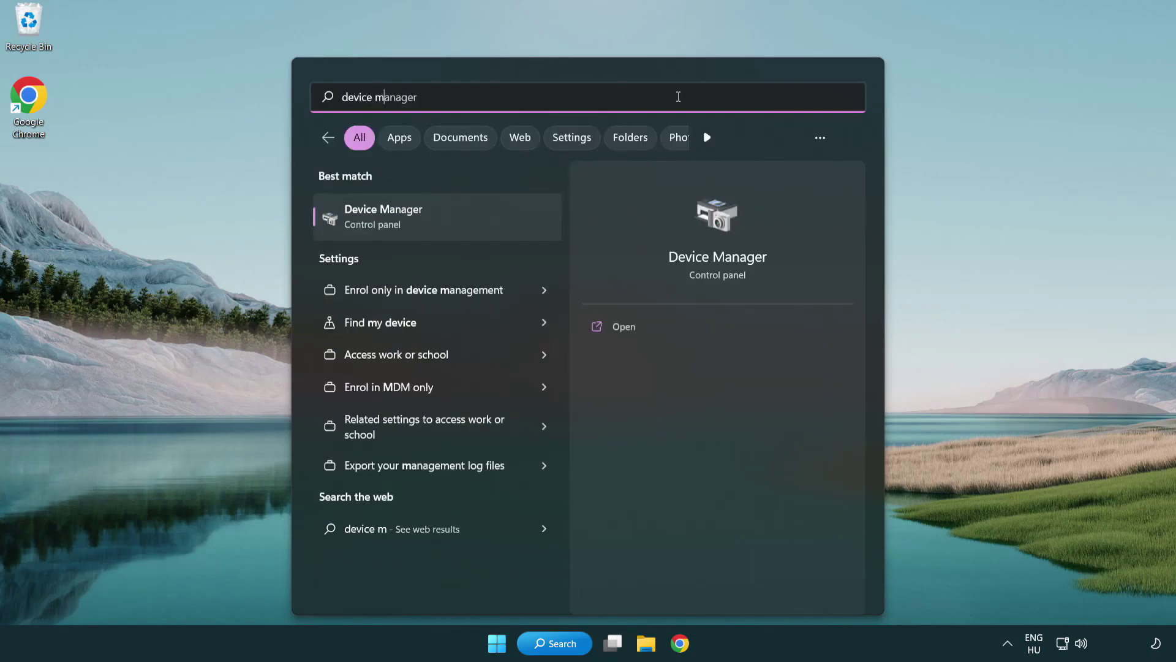
text(anager)
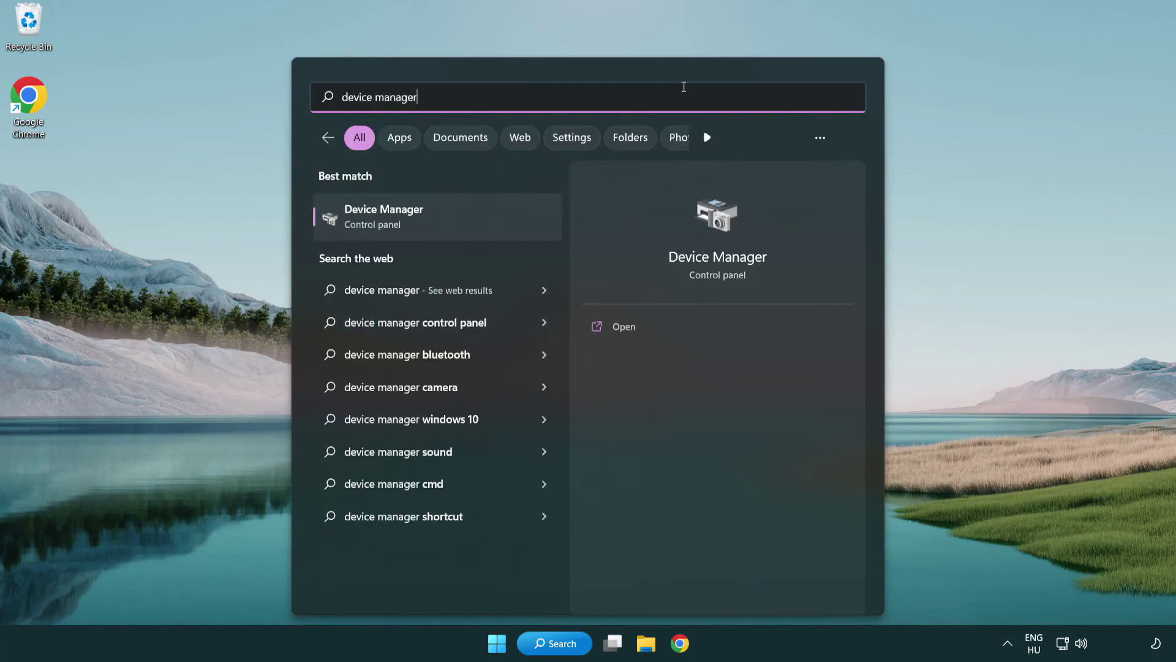
click(470, 221)
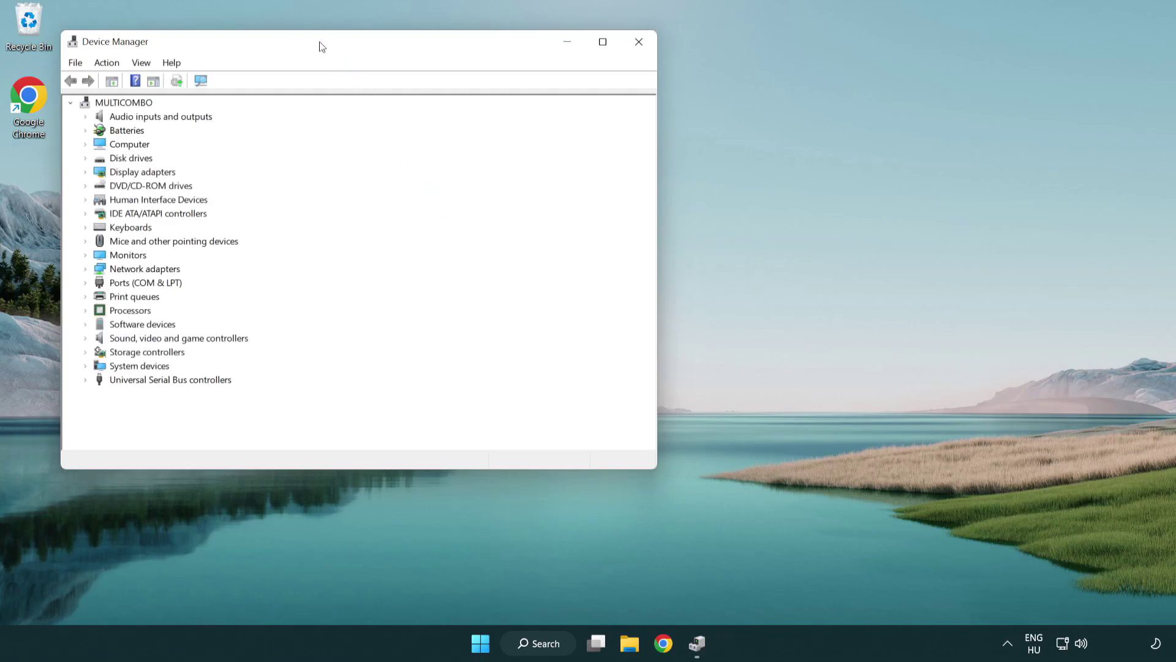
Expand Display adapters and select the VMware SVGA 3D graphics adapter
drag(321, 45, 517, 118)
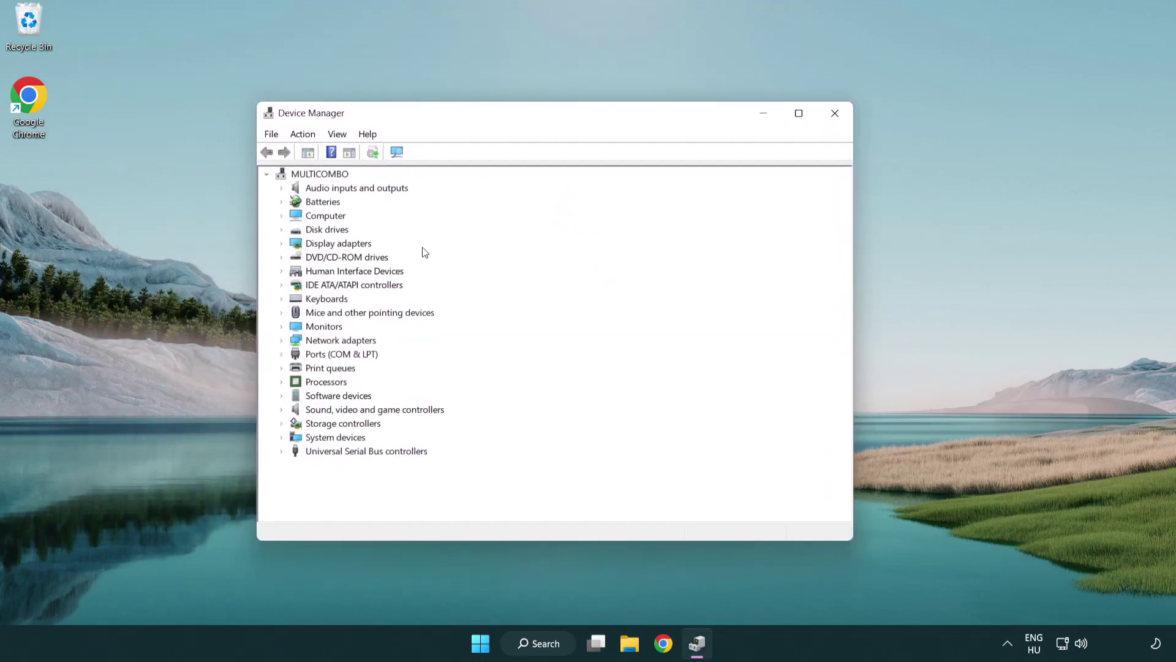
click(326, 245)
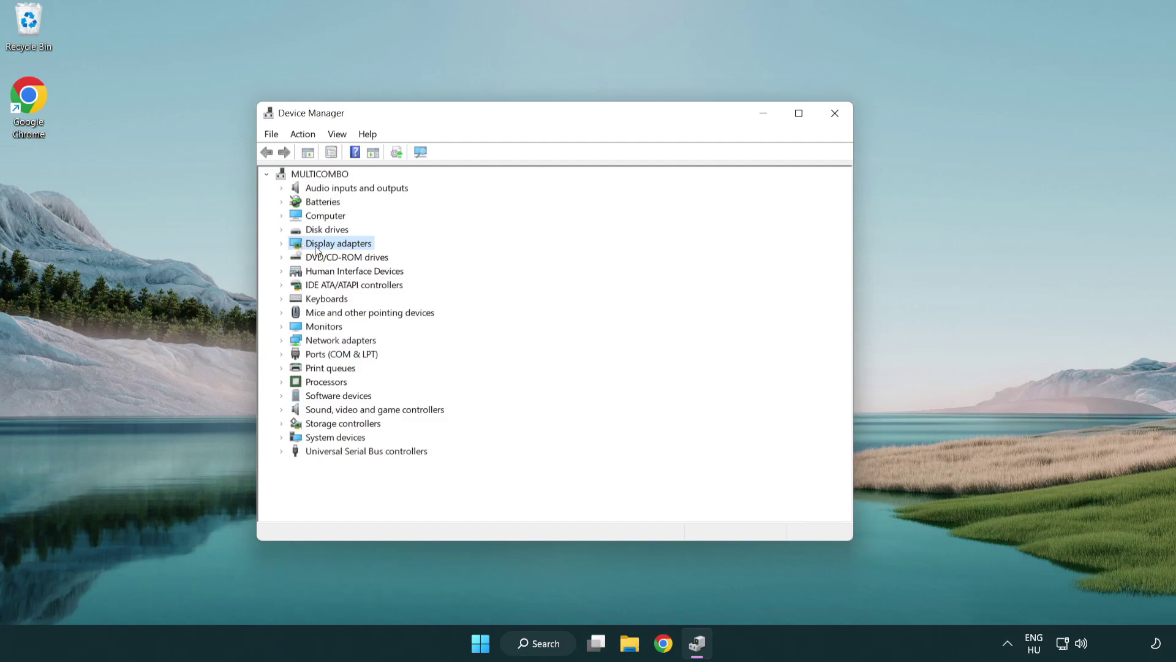
click(282, 244)
click(330, 261)
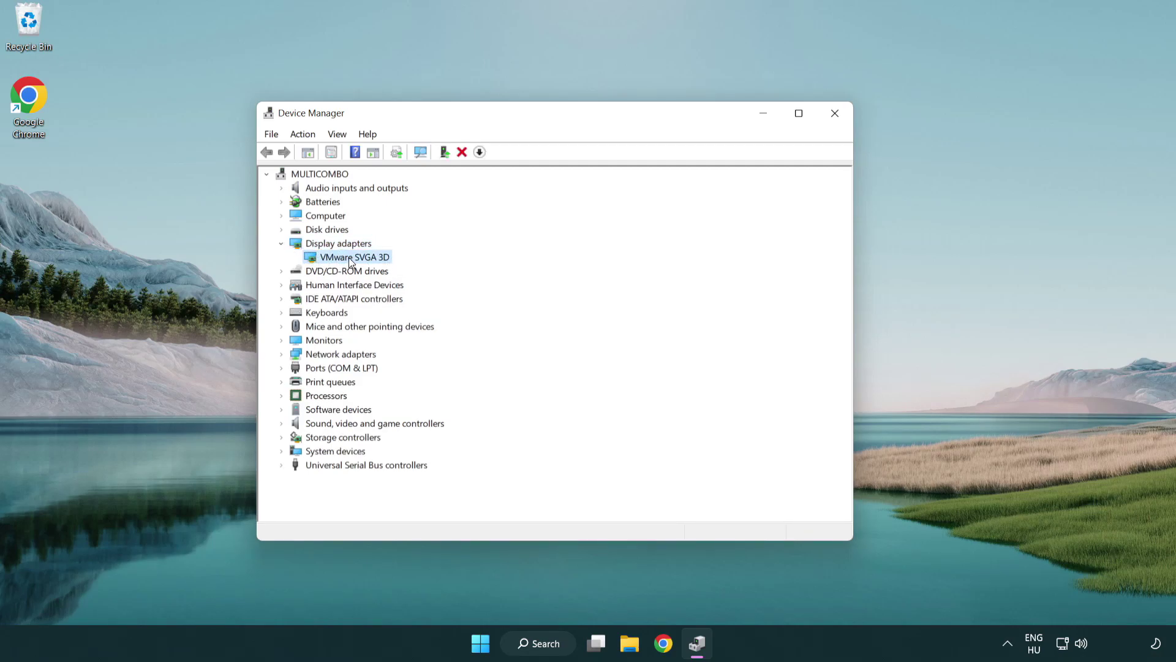
right_click(348, 257)
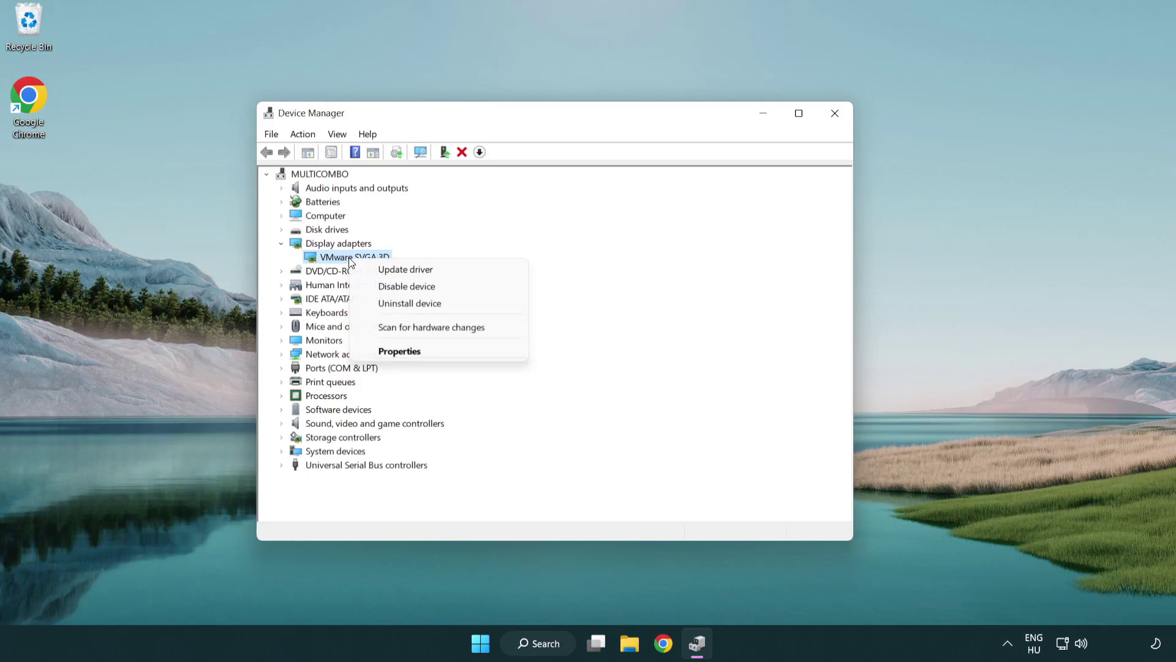
Update the driver with automatic search, confirm the best driver is installed, and close Device Manager
click(464, 270)
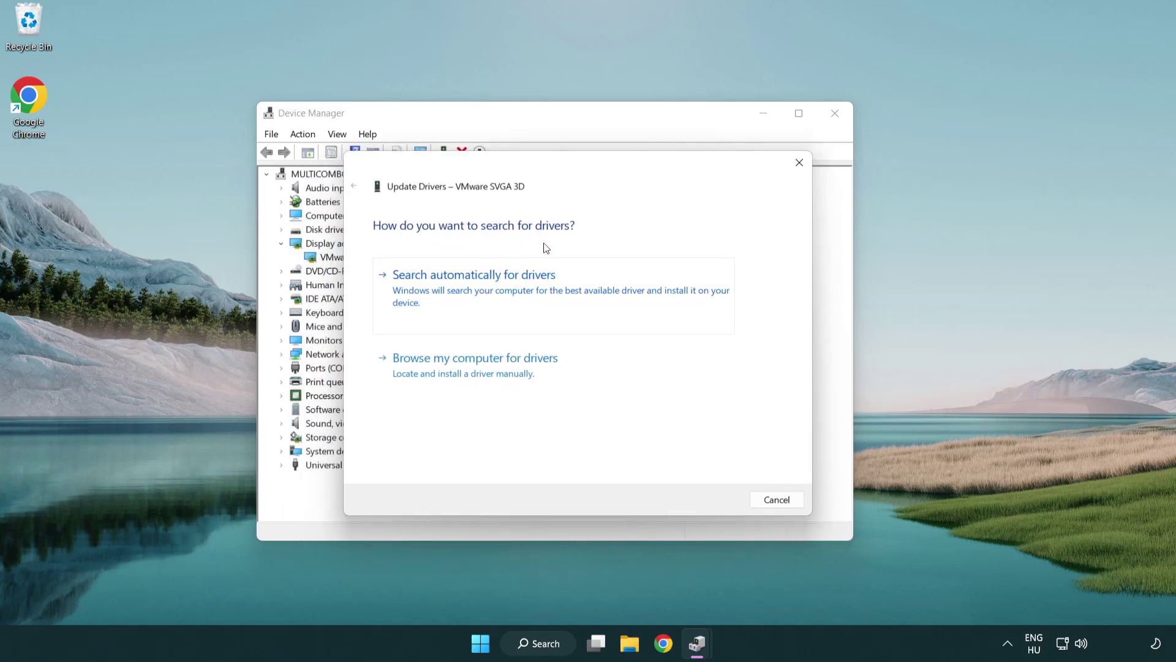
click(517, 286)
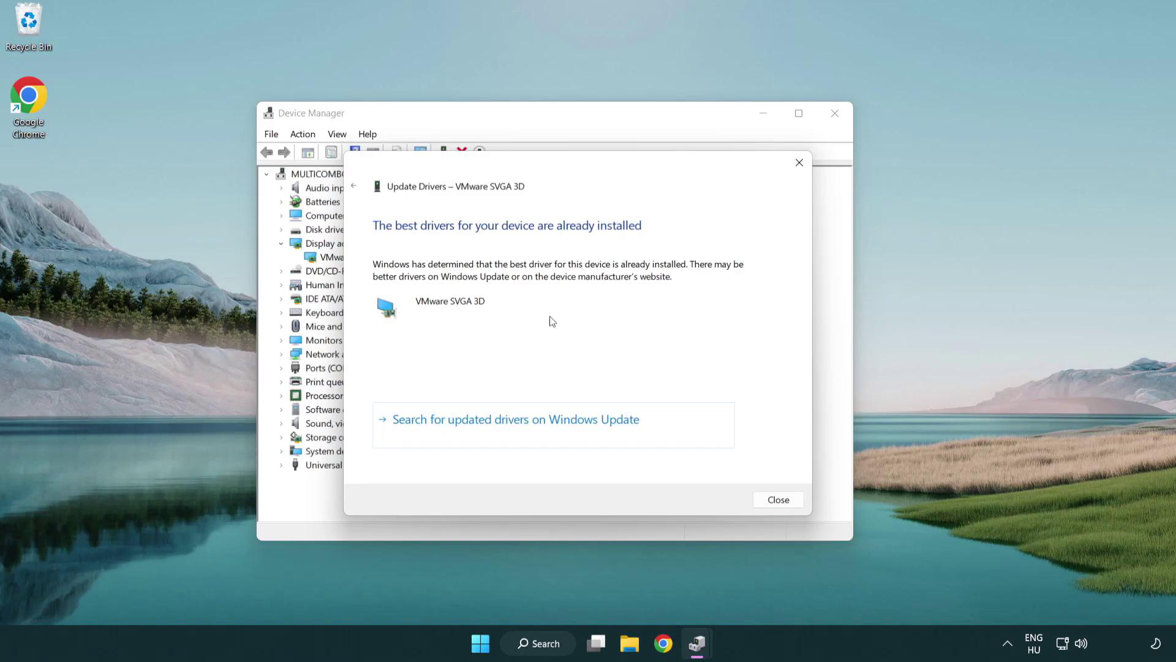
click(778, 500)
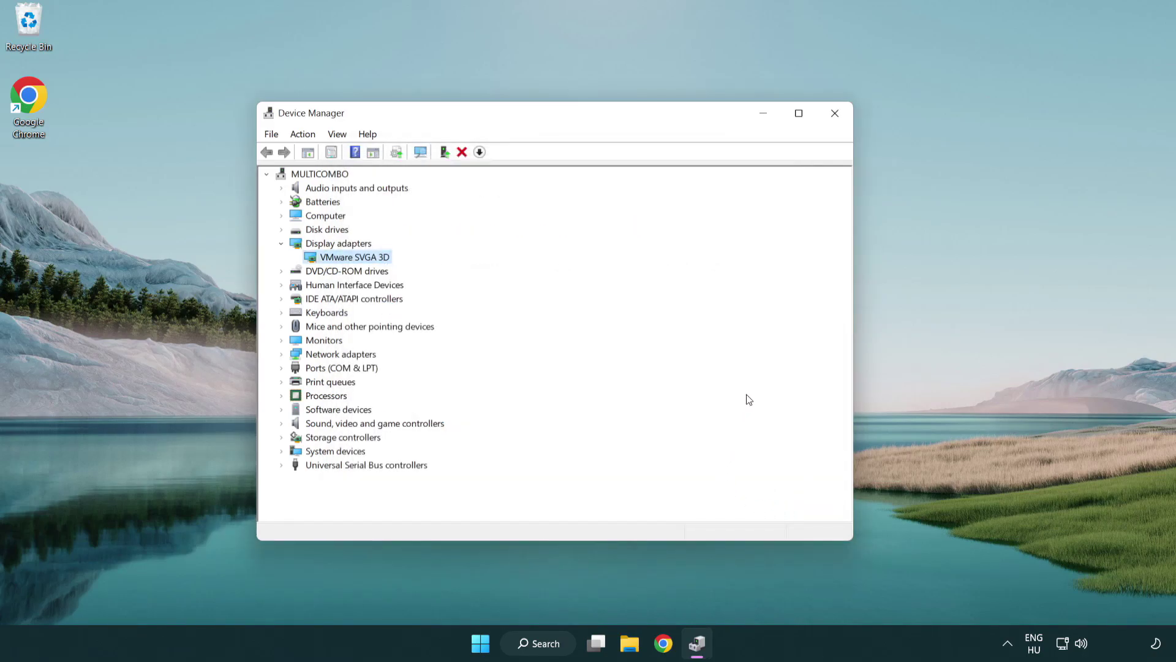
click(839, 119)
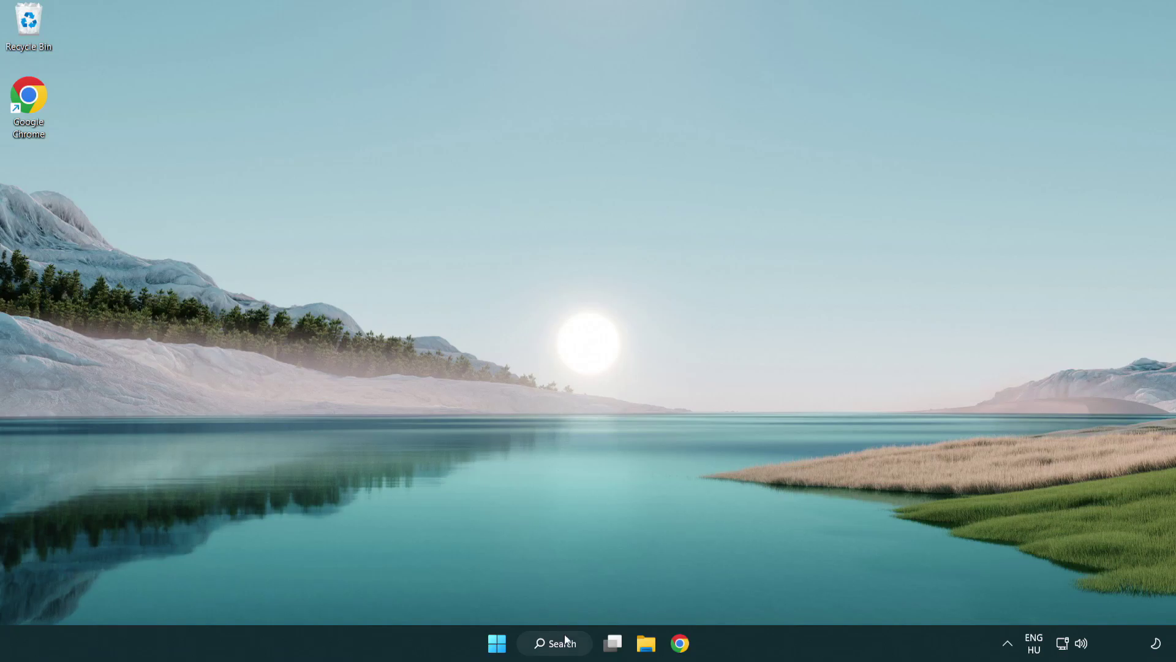
Run a Windows Update check from Settings, confirm the PC is up to date, and close Settings
click(552, 642)
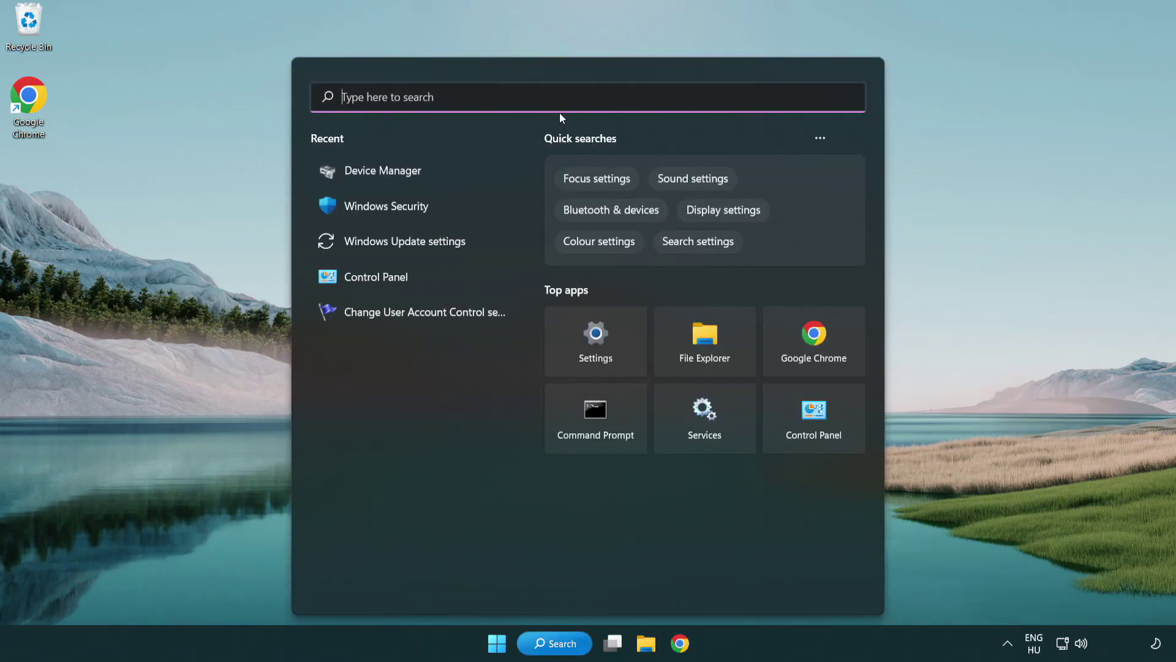
text(u)
text(pdate)
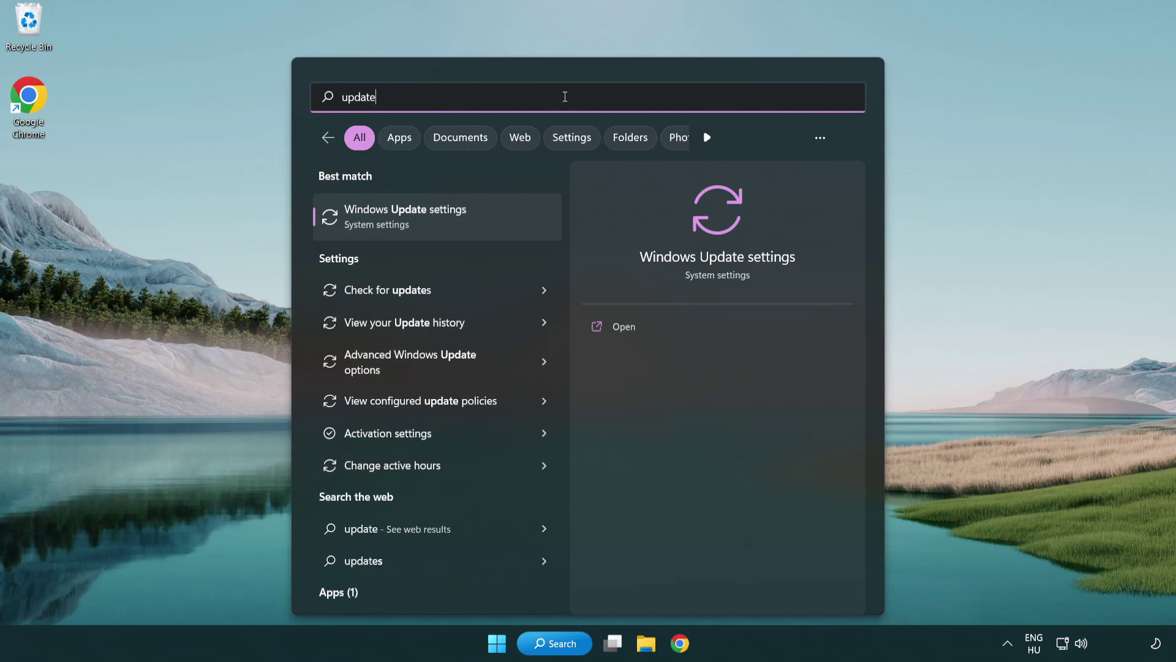
click(460, 226)
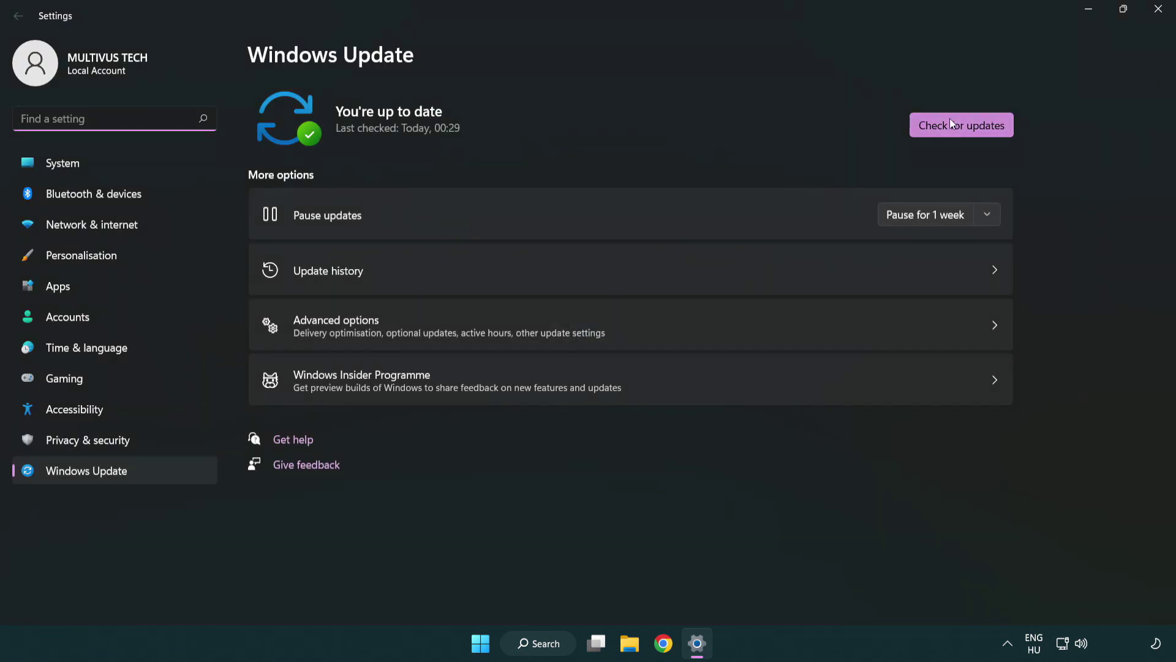
click(980, 132)
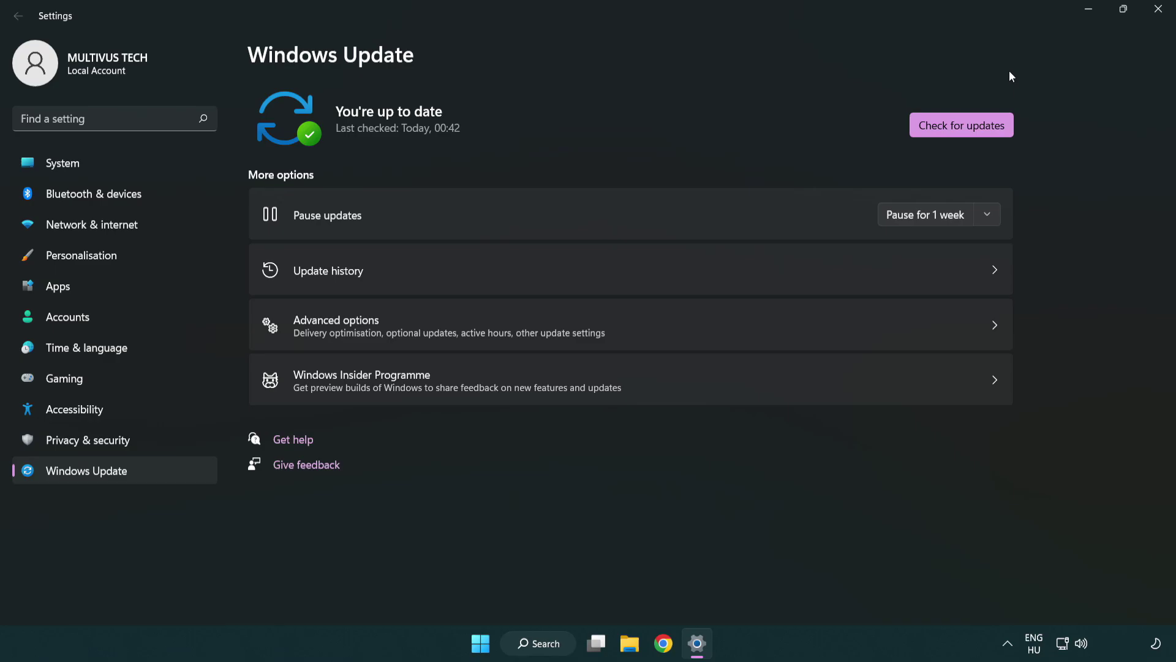
click(1153, 17)
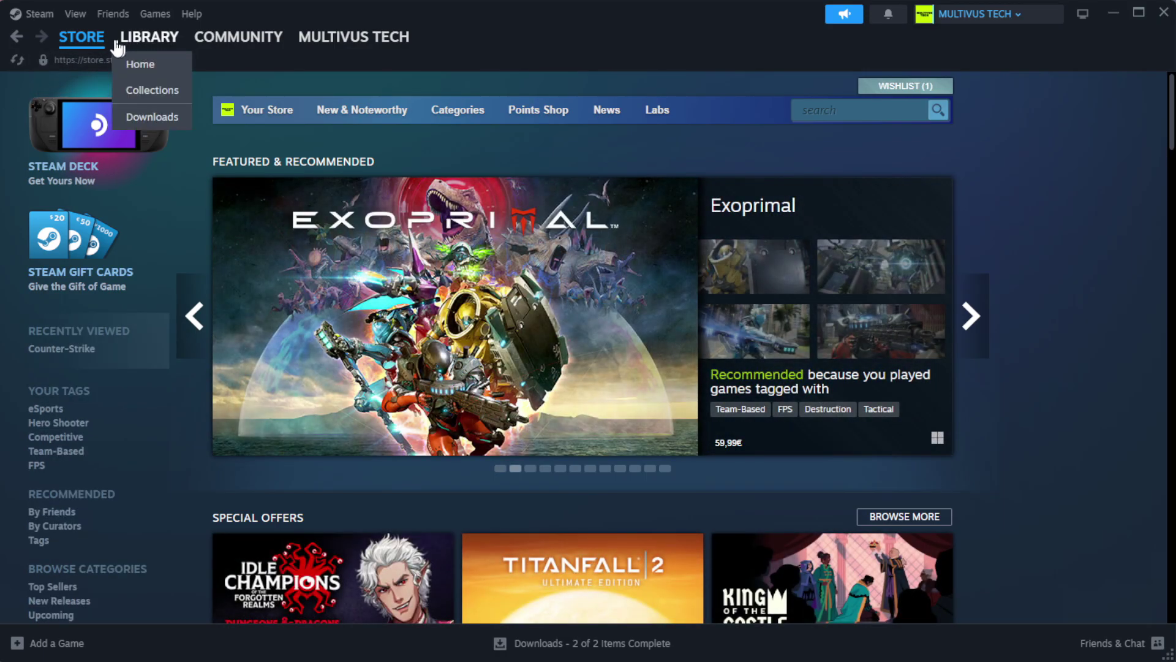
From the Steam Library, open the not-working game's Properties
click(170, 64)
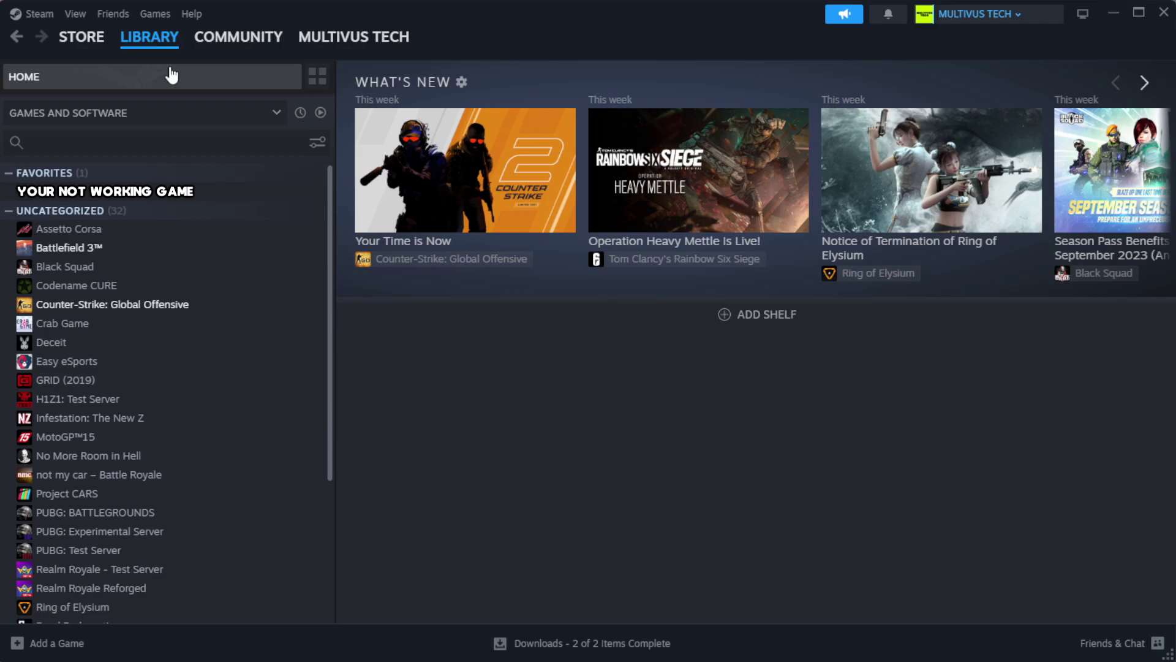
right_click(290, 197)
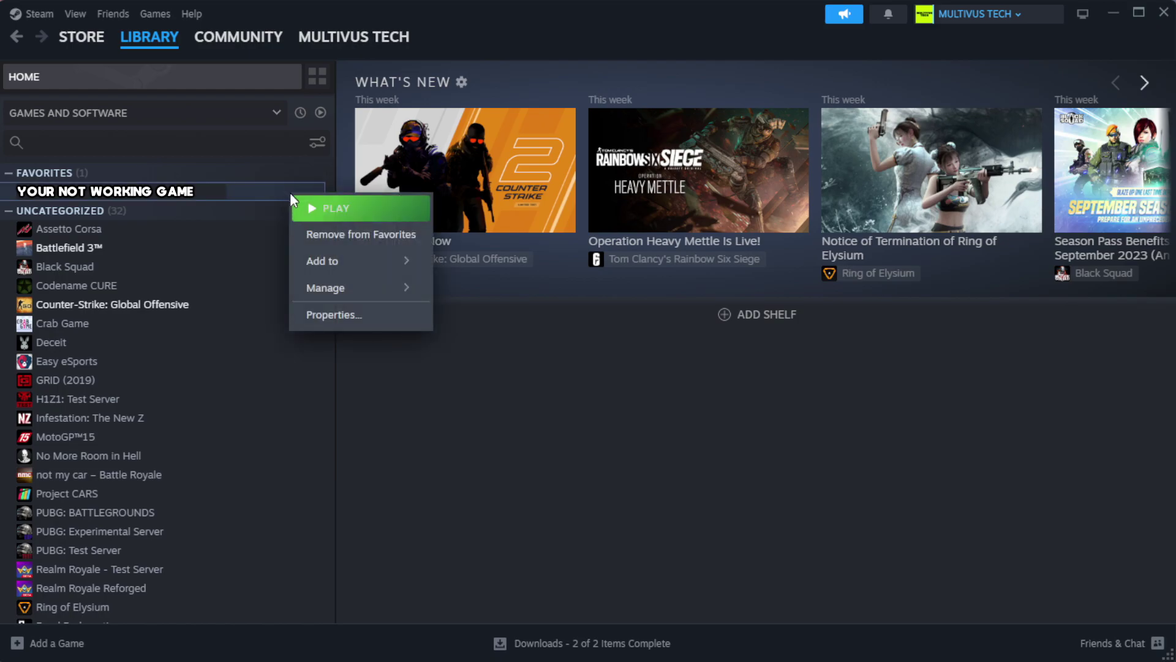
click(373, 315)
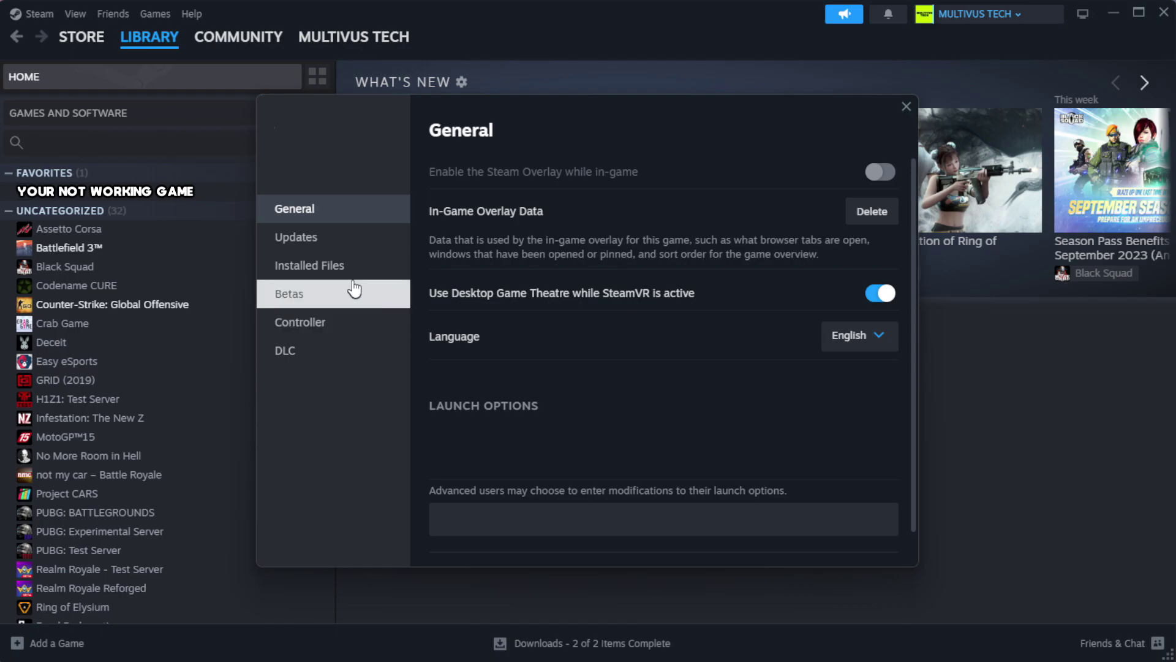
On Installed Files, verify the integrity of the game's 1039 files
click(386, 279)
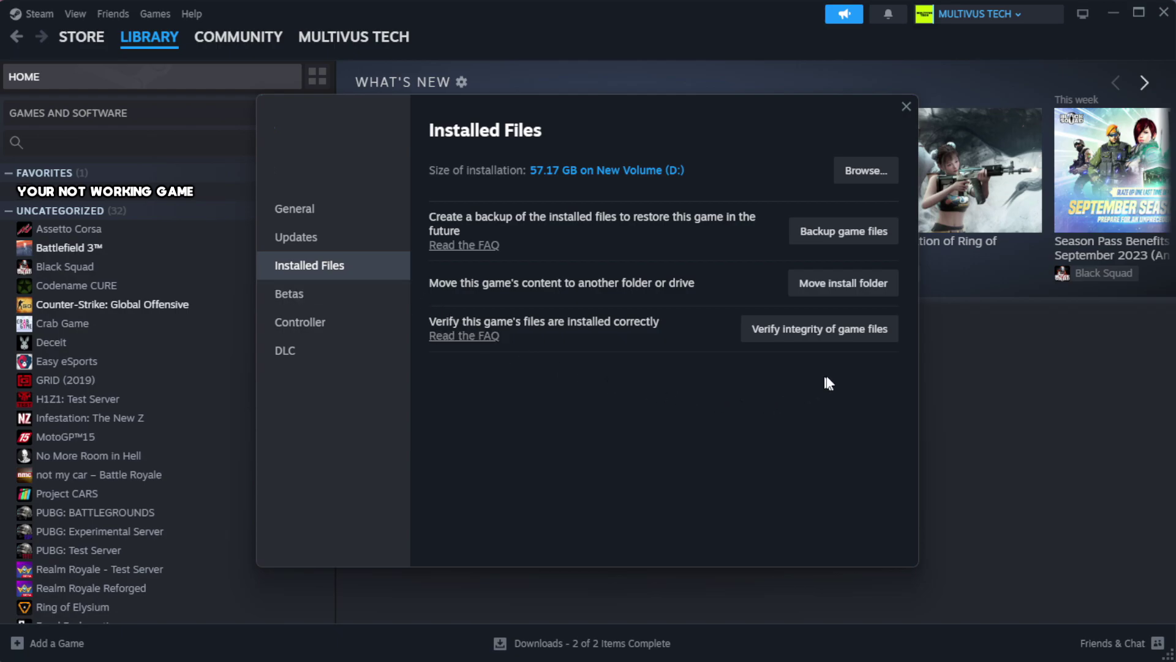
click(789, 329)
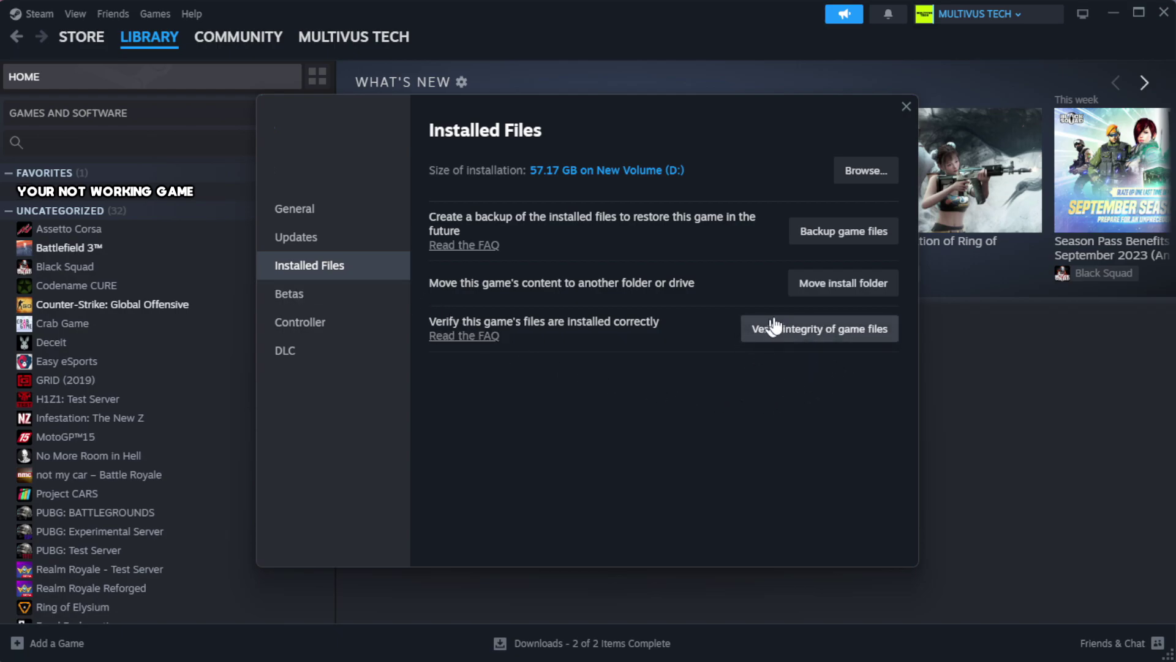
click(826, 336)
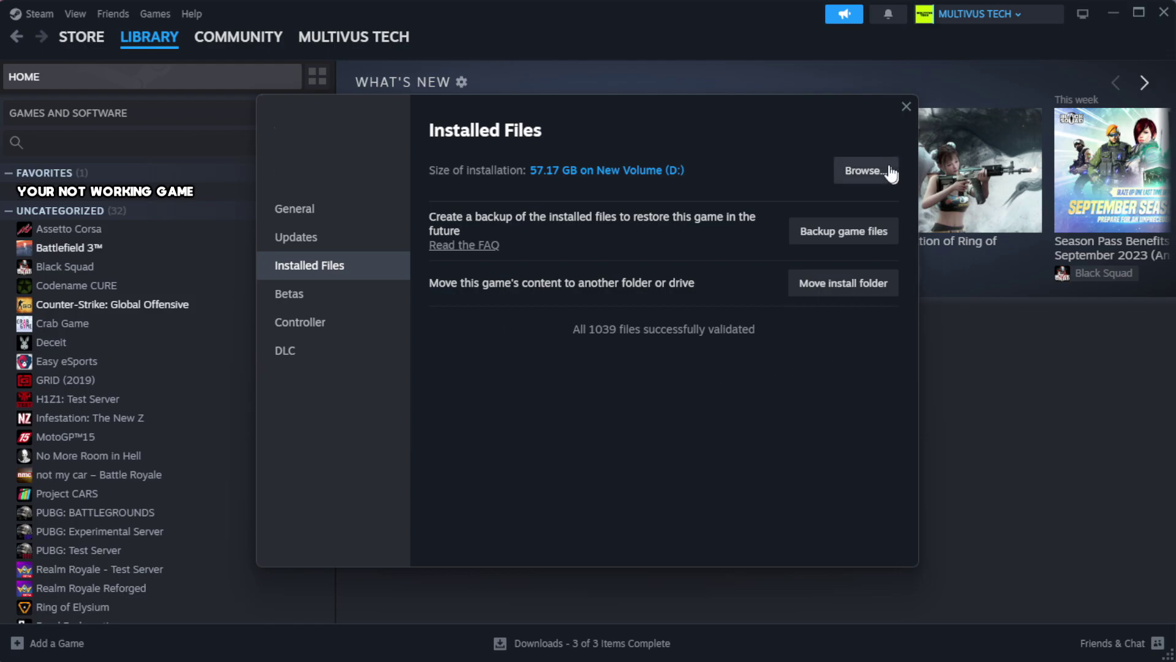
Browse to the game's install folder and open the YOUR NOT WORKING GAME shortcut's Properties
click(864, 174)
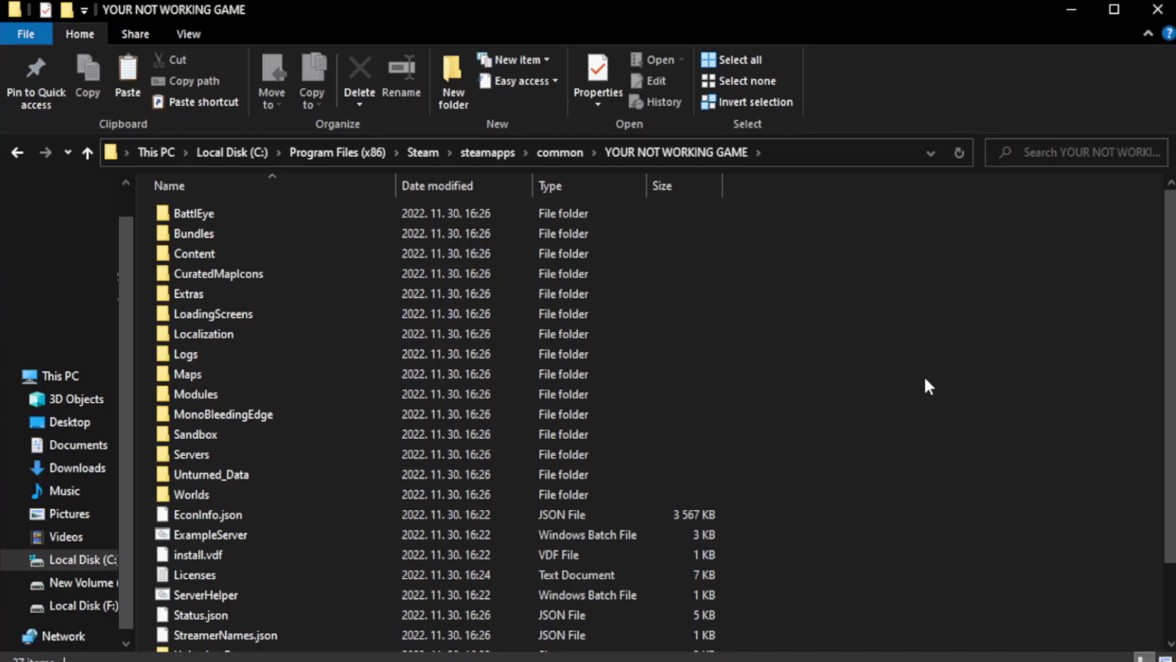
scroll(1173, 328, down, 2)
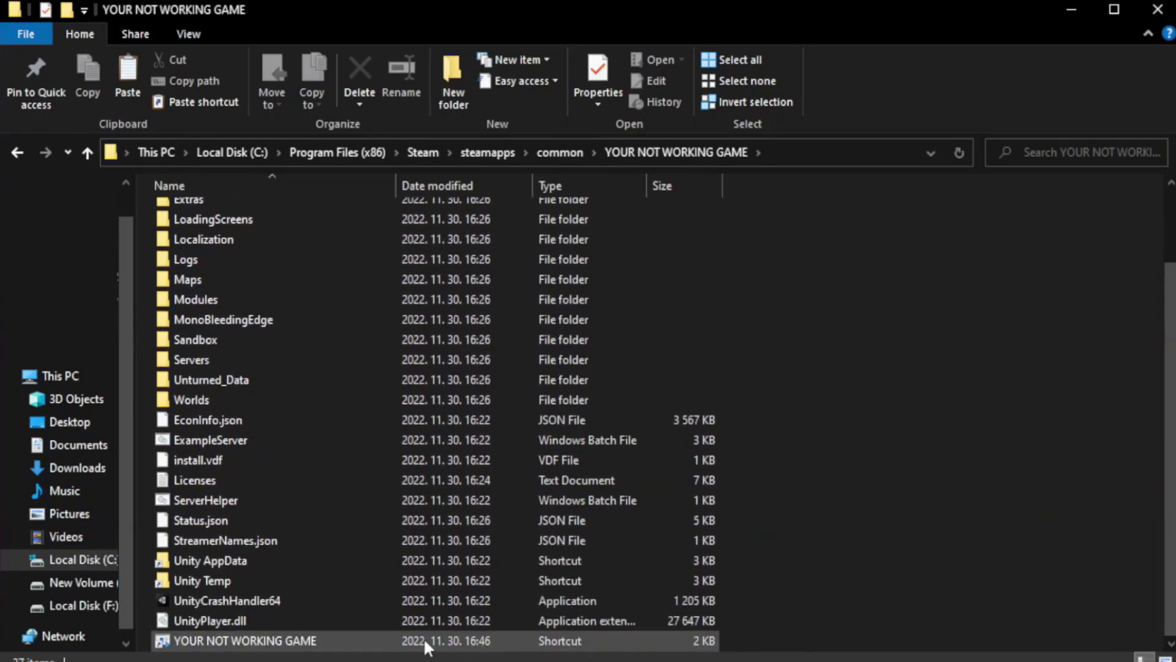
click(468, 641)
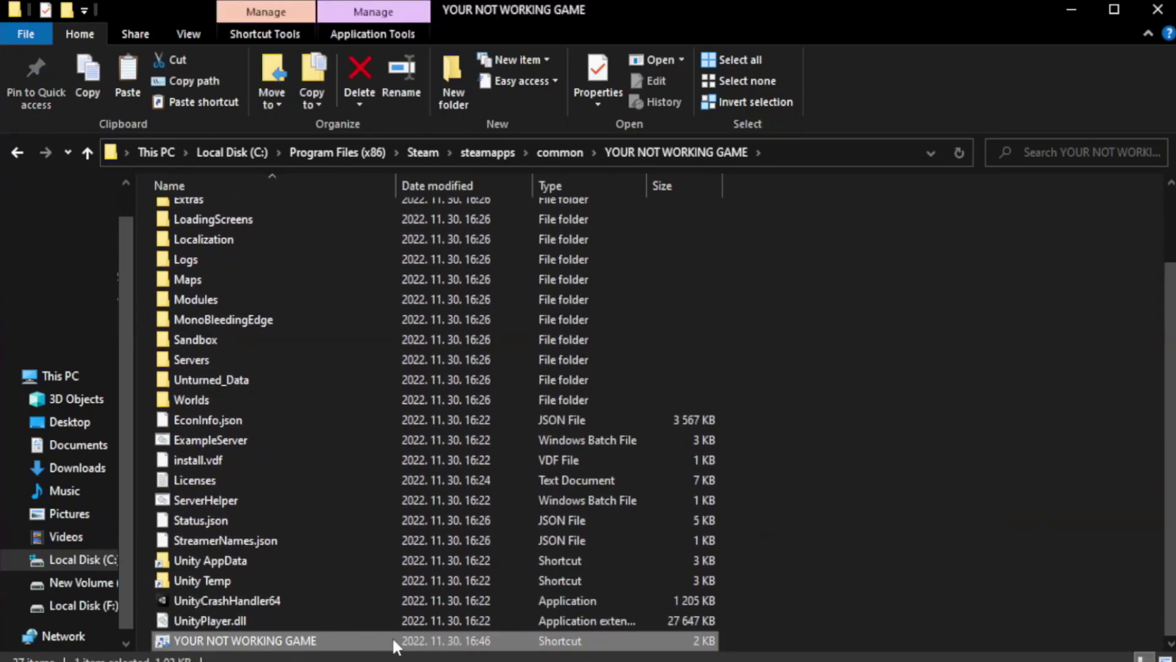
right_click(392, 636)
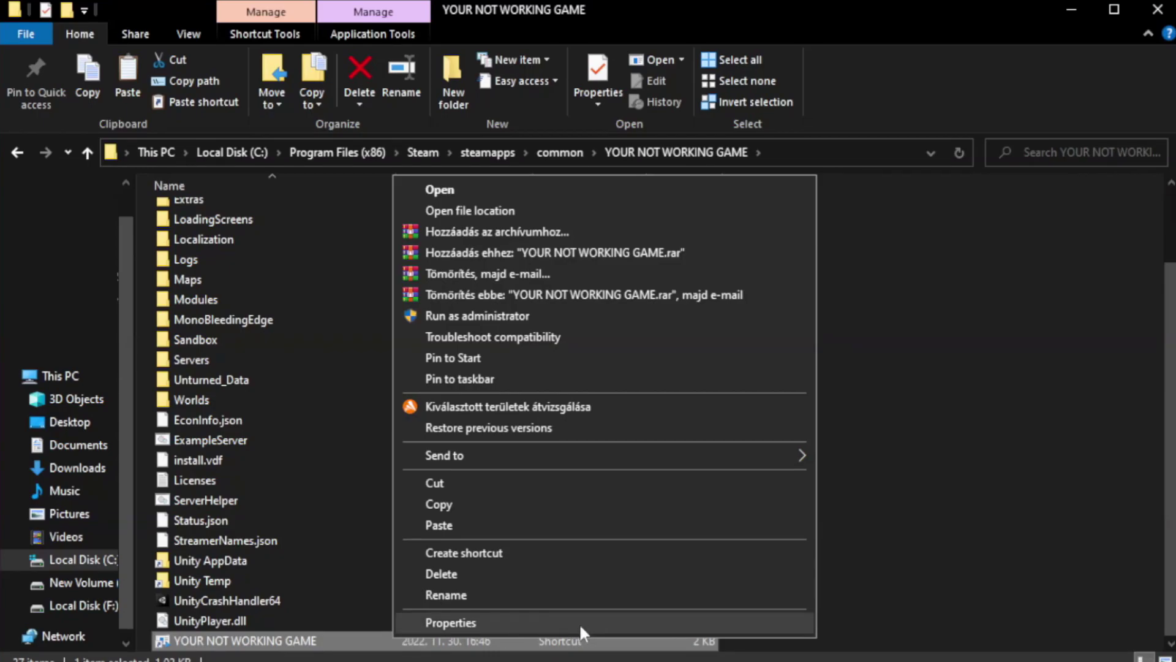
click(599, 618)
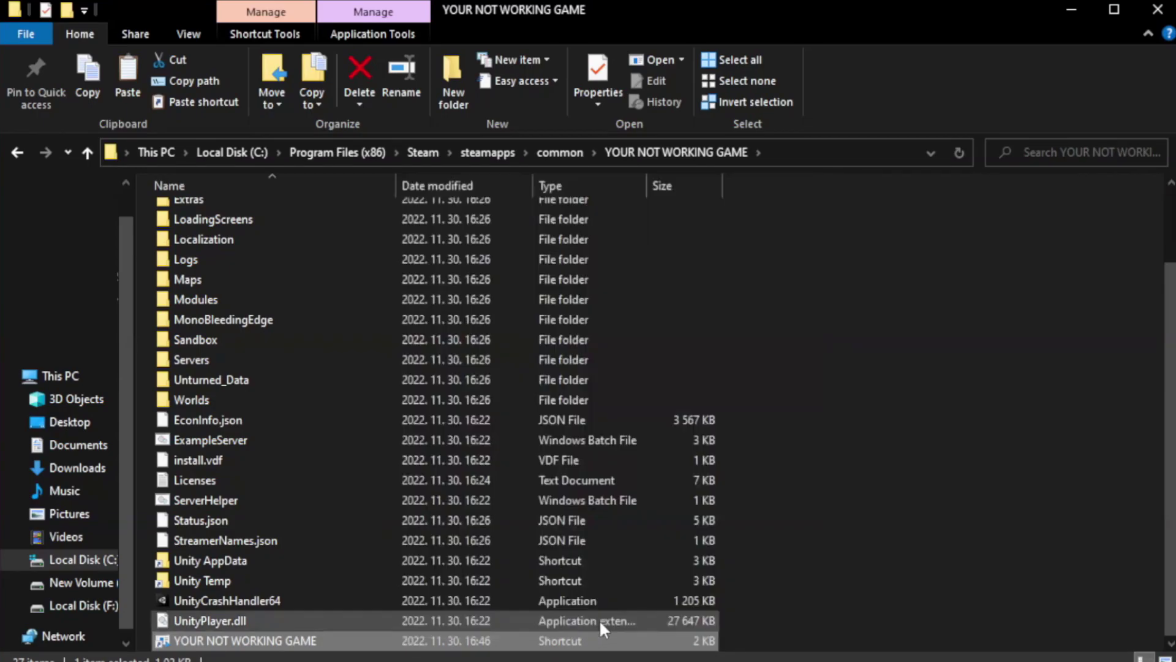
drag(588, 331, 590, 120)
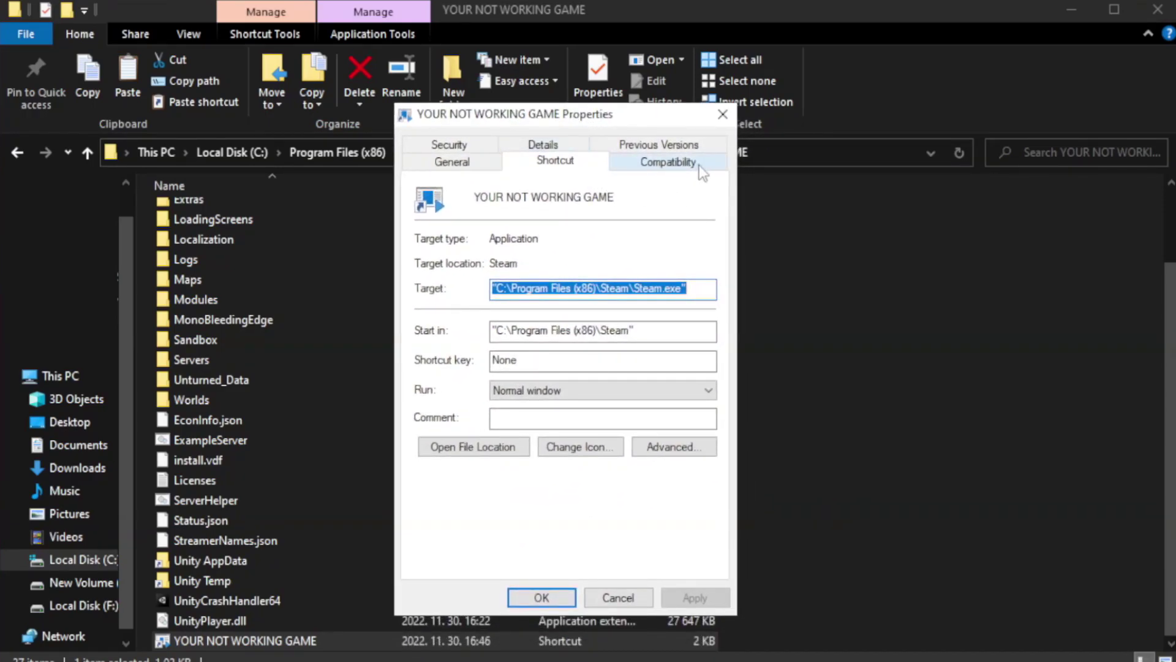
Set the shortcut to run in Windows 8 compatibility mode
click(662, 170)
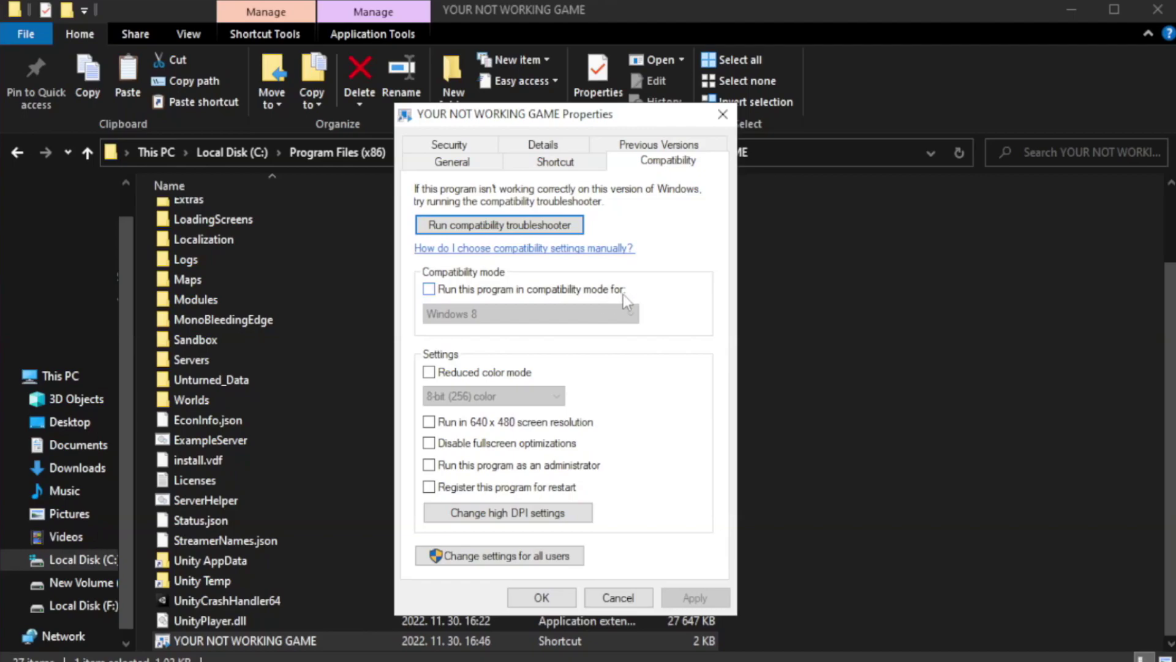
click(466, 293)
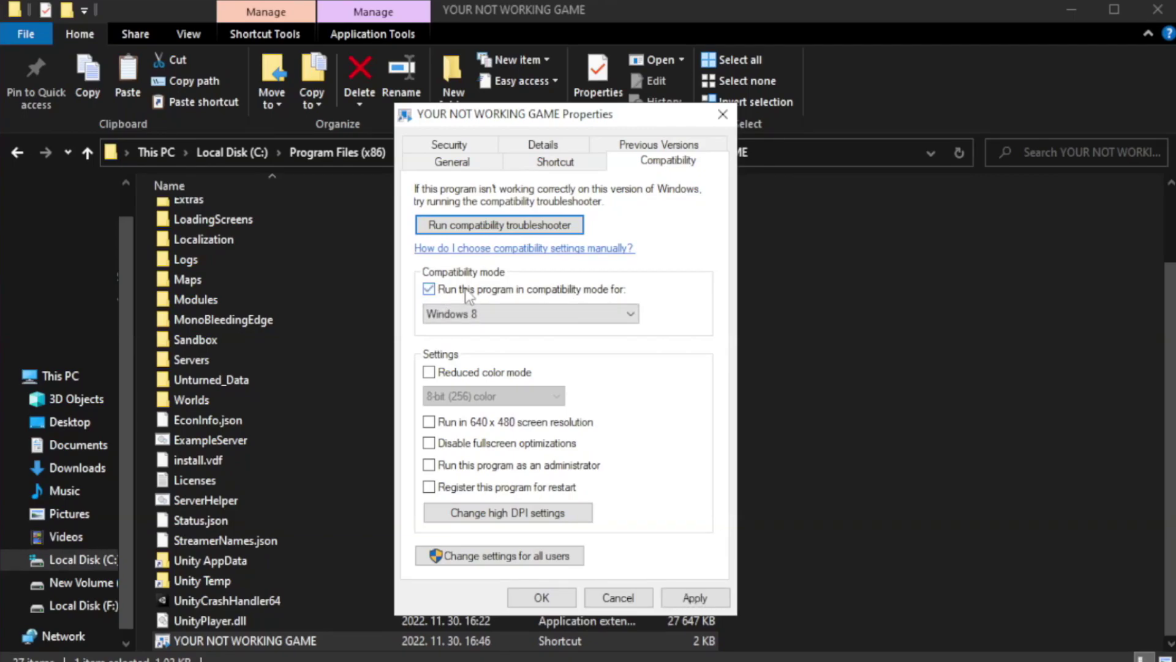
click(520, 314)
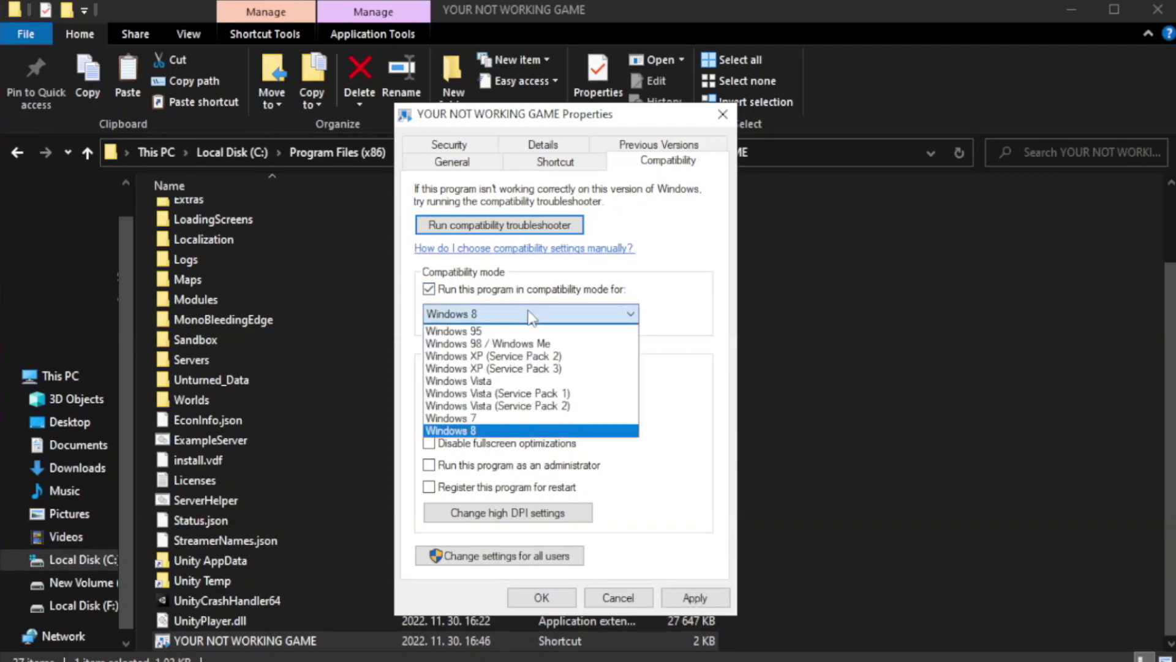
click(497, 431)
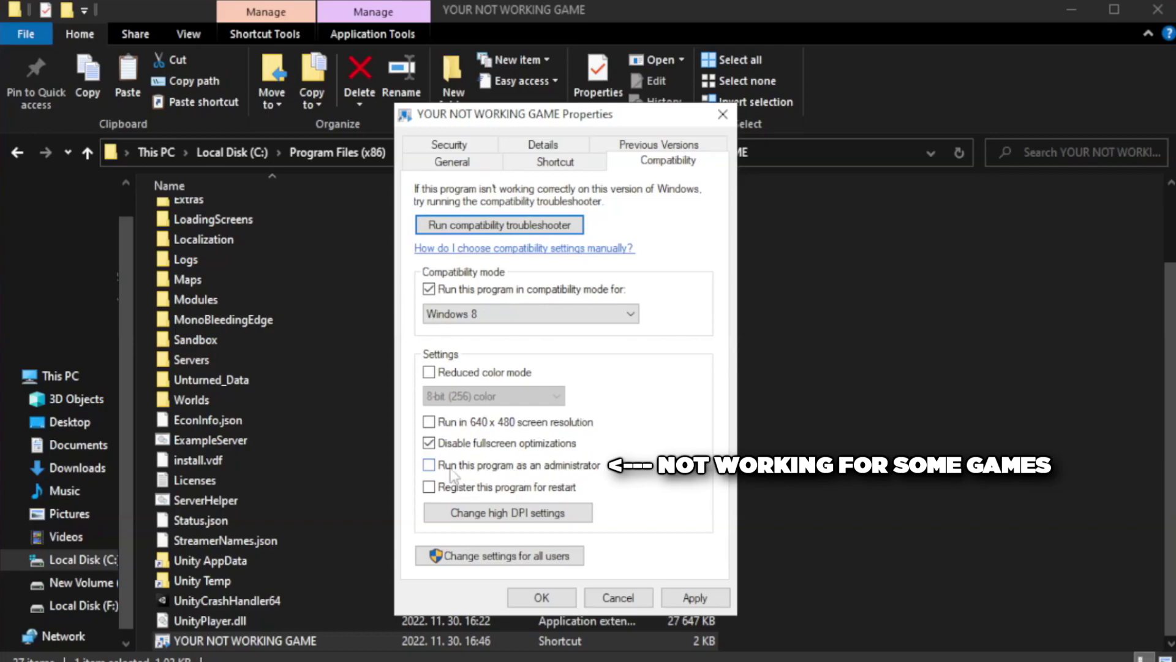
Make the game always run as administrator and apply the compatibility settings
click(462, 473)
click(692, 597)
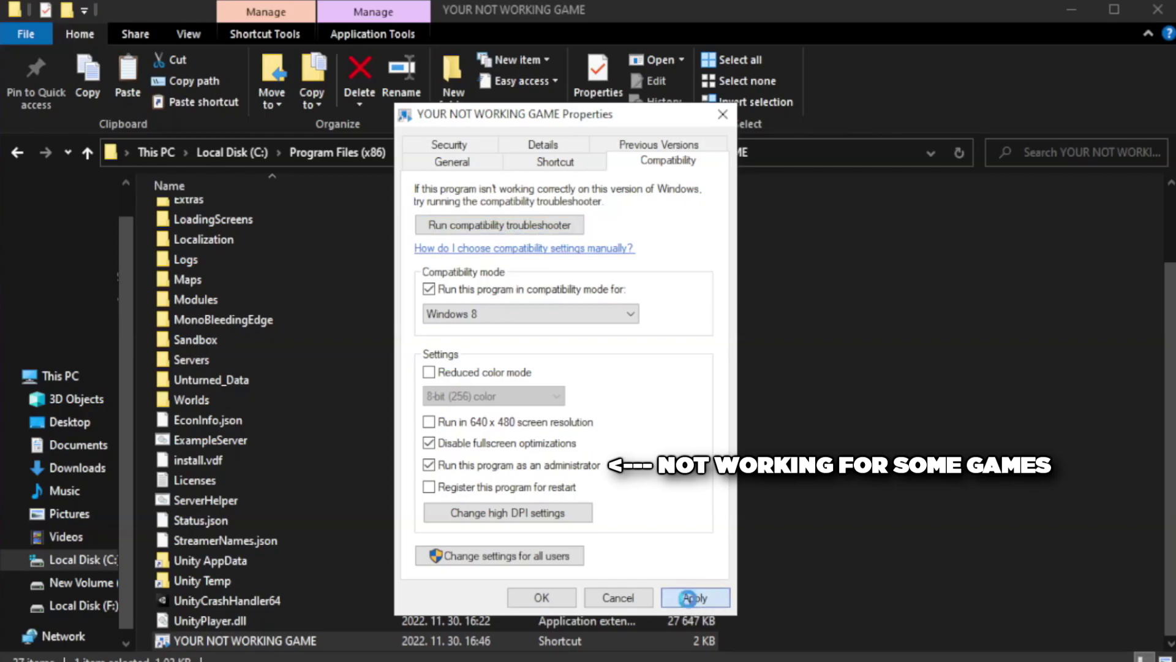
click(540, 598)
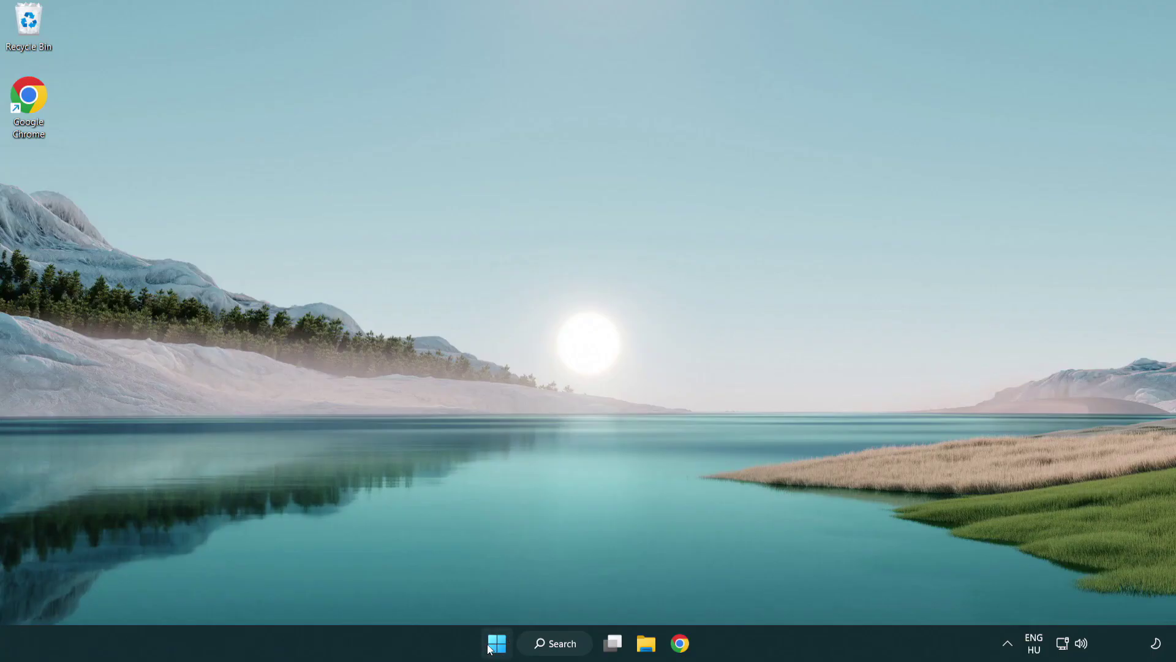
Launch Task Manager from the Win+X menu and view the Startup apps list
right_click(497, 648)
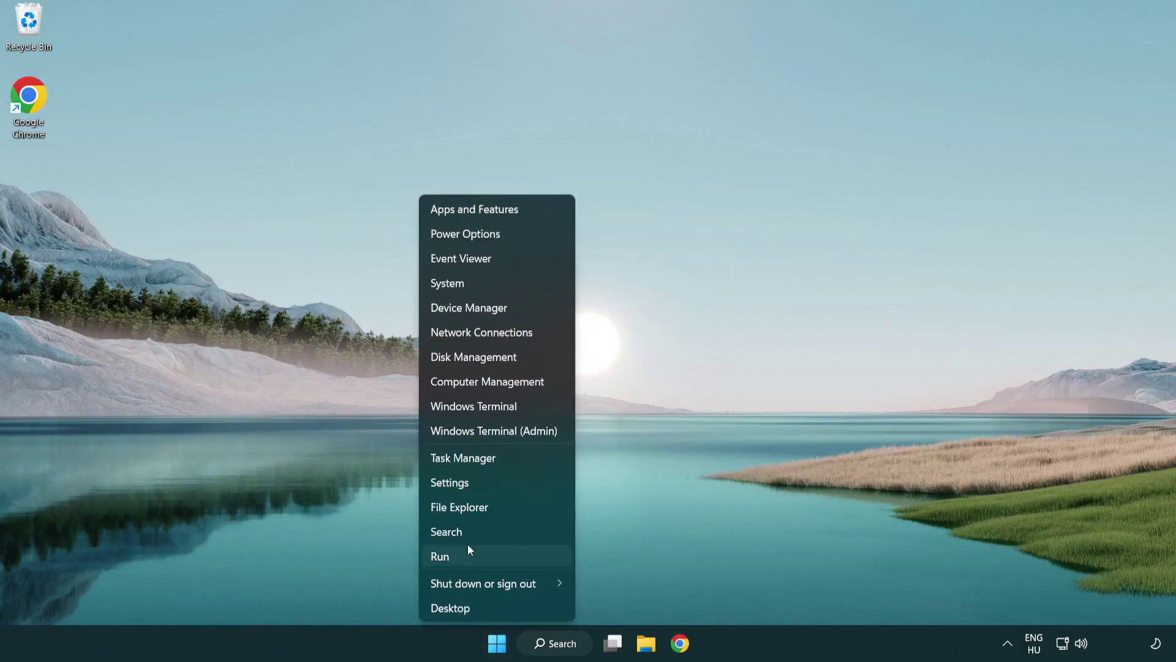
click(520, 464)
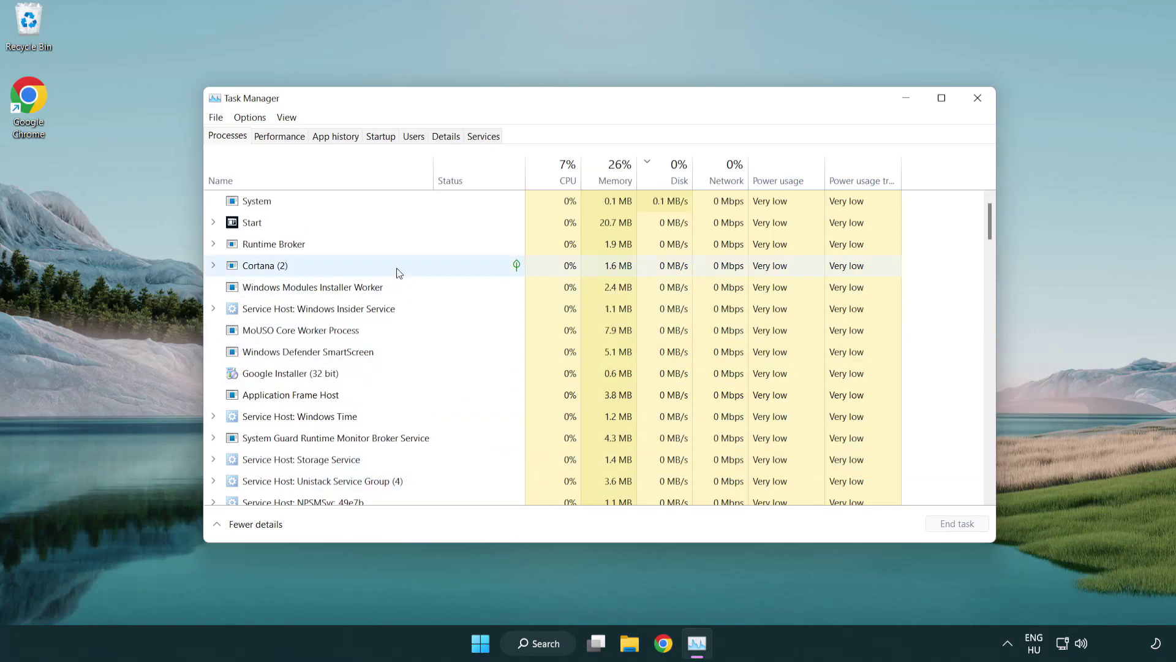
click(381, 137)
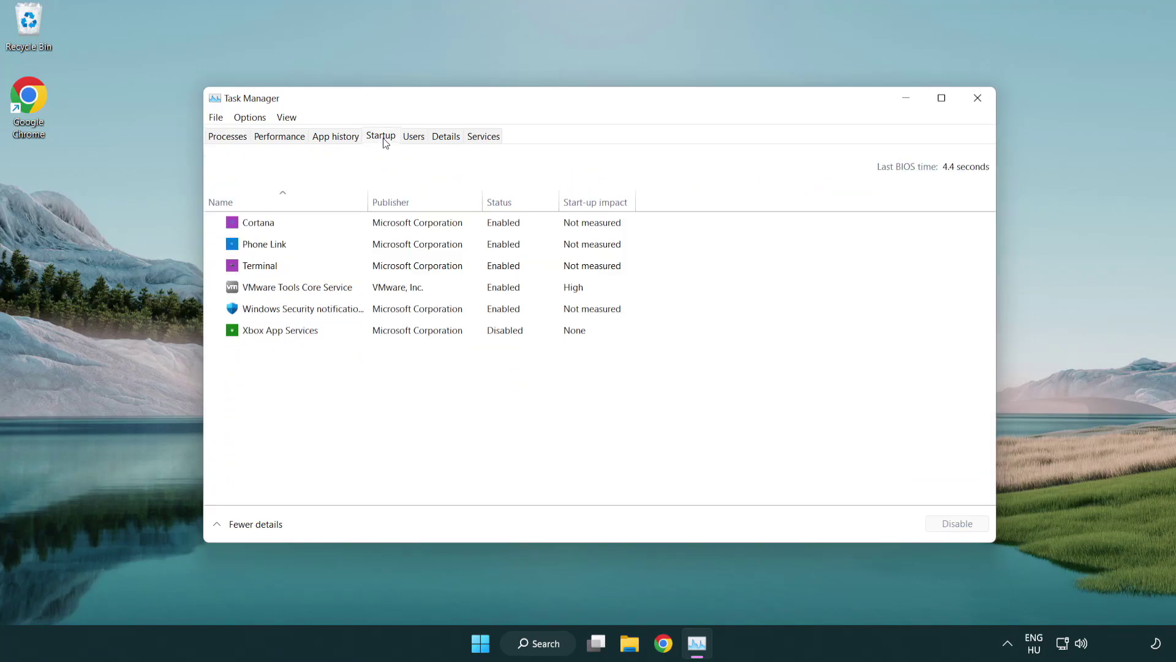
Disable Terminal, Phone Link, Cortana and Windows Security at startup, then close Task Manager
click(384, 268)
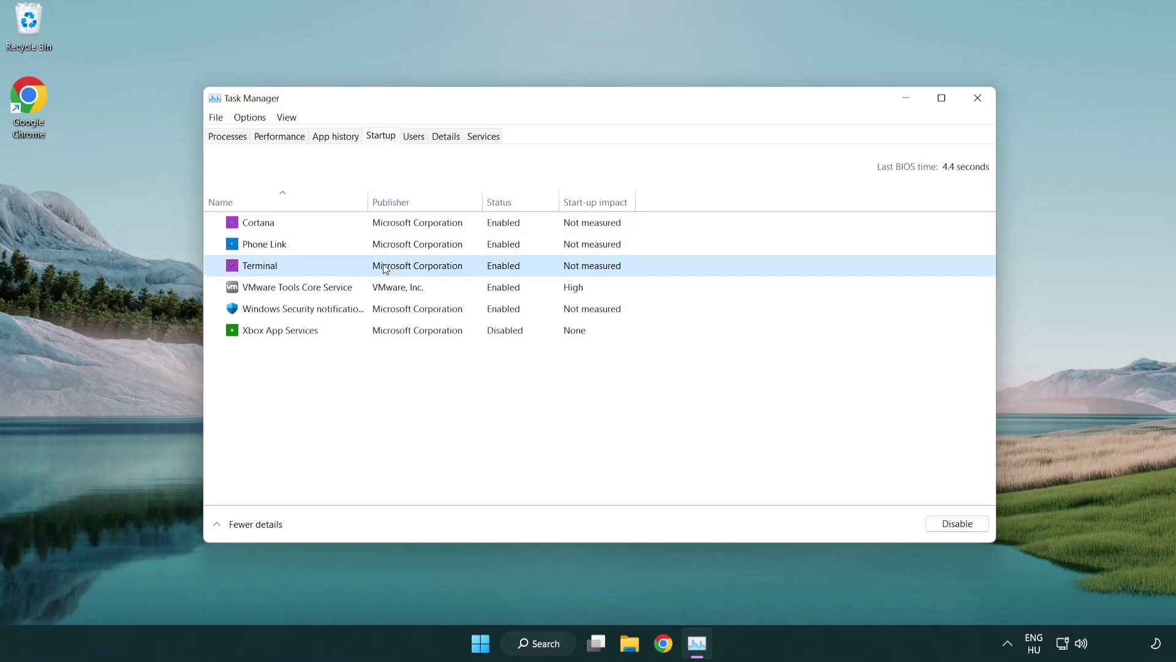
click(919, 523)
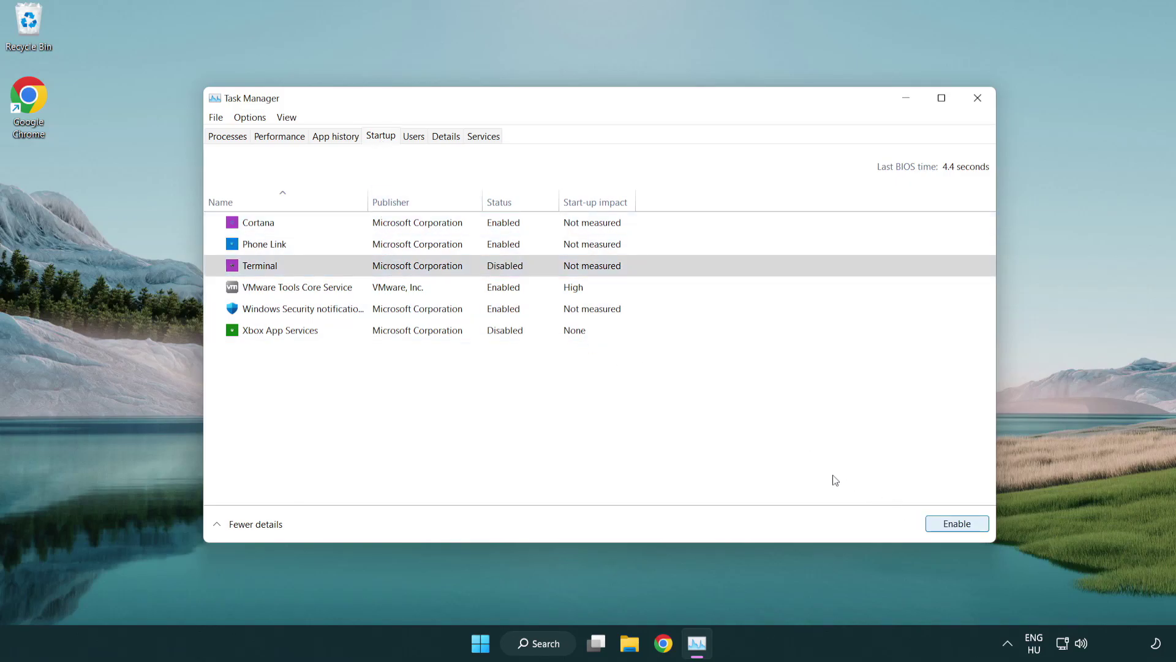
click(488, 245)
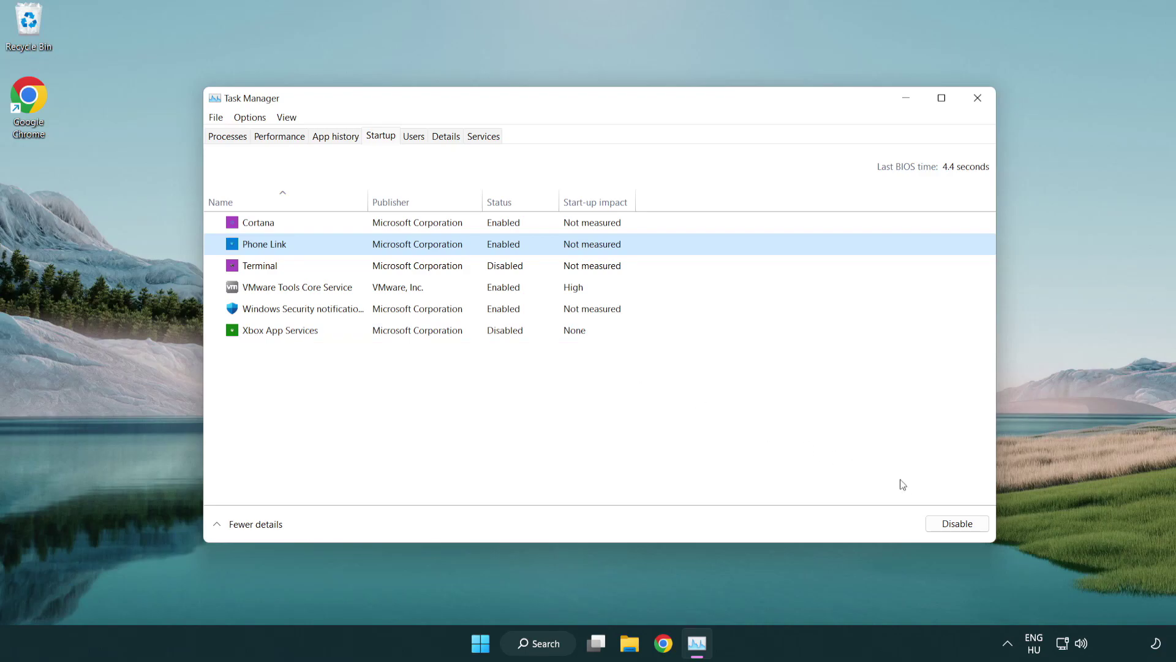
click(956, 523)
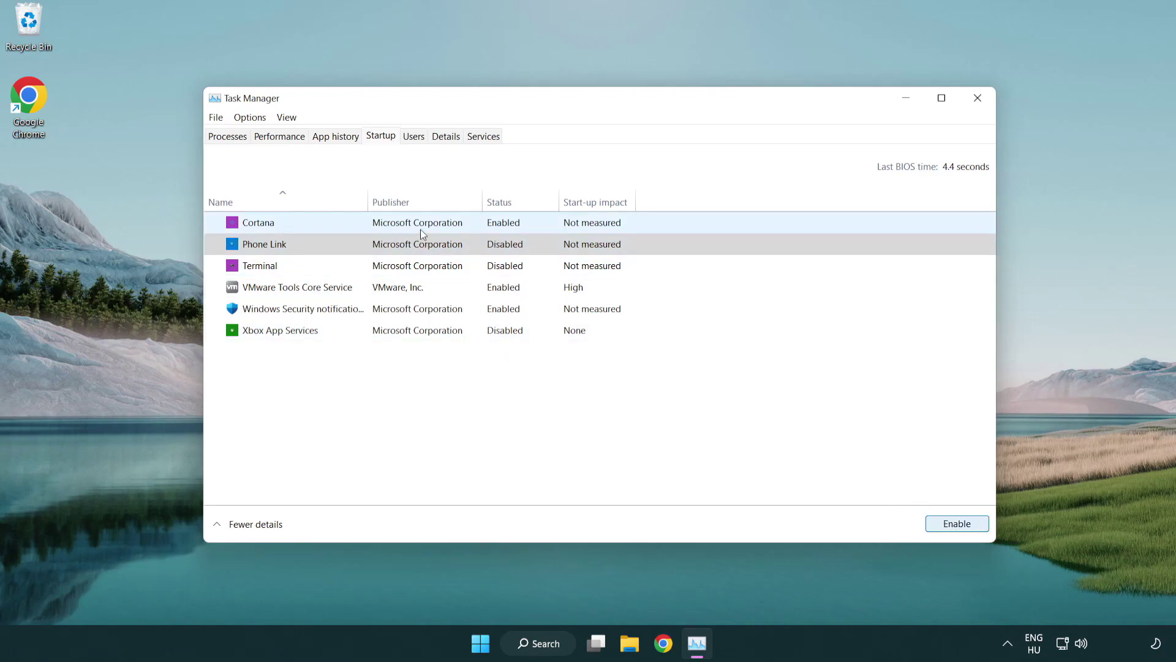
click(420, 229)
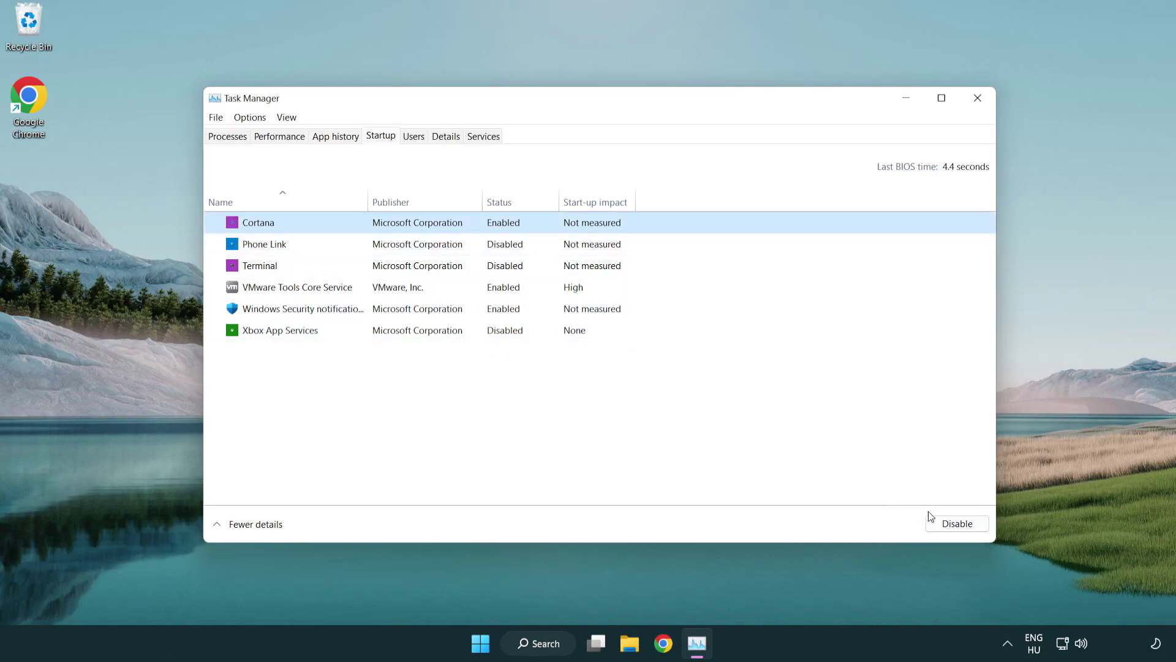
click(946, 523)
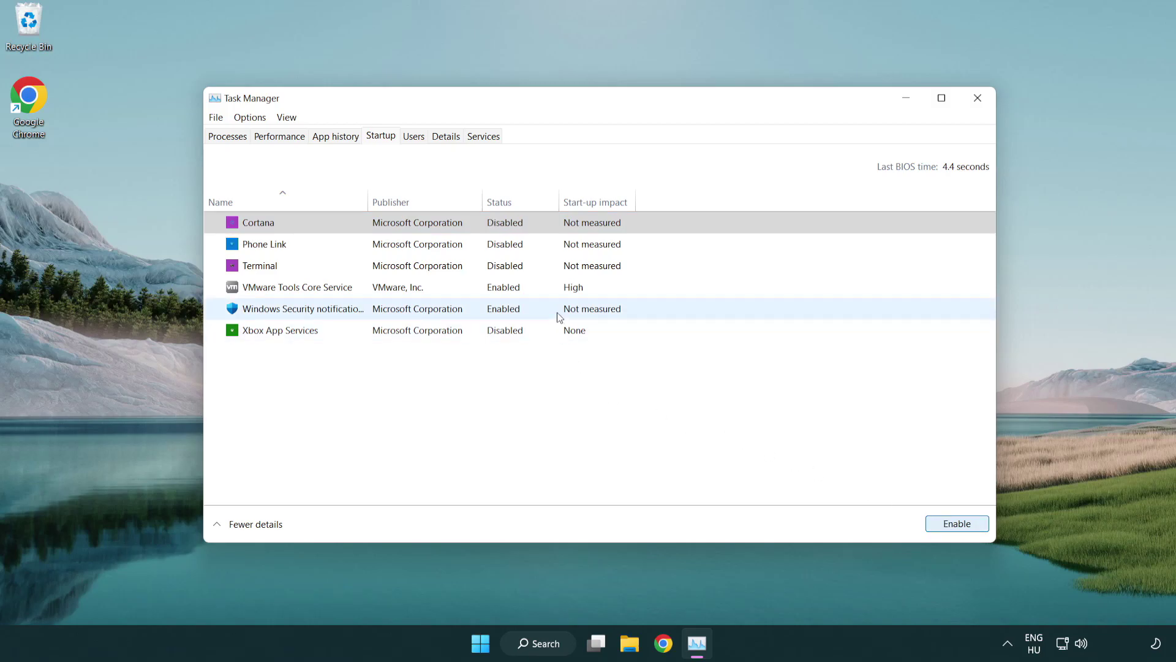
click(558, 318)
click(928, 522)
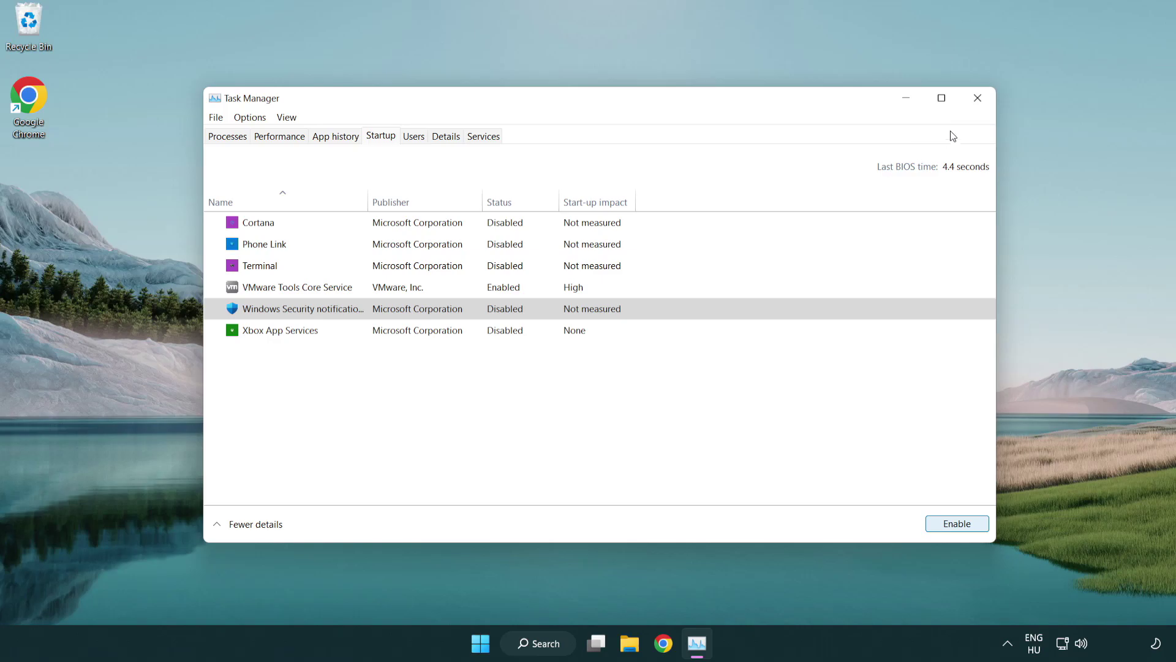
click(979, 107)
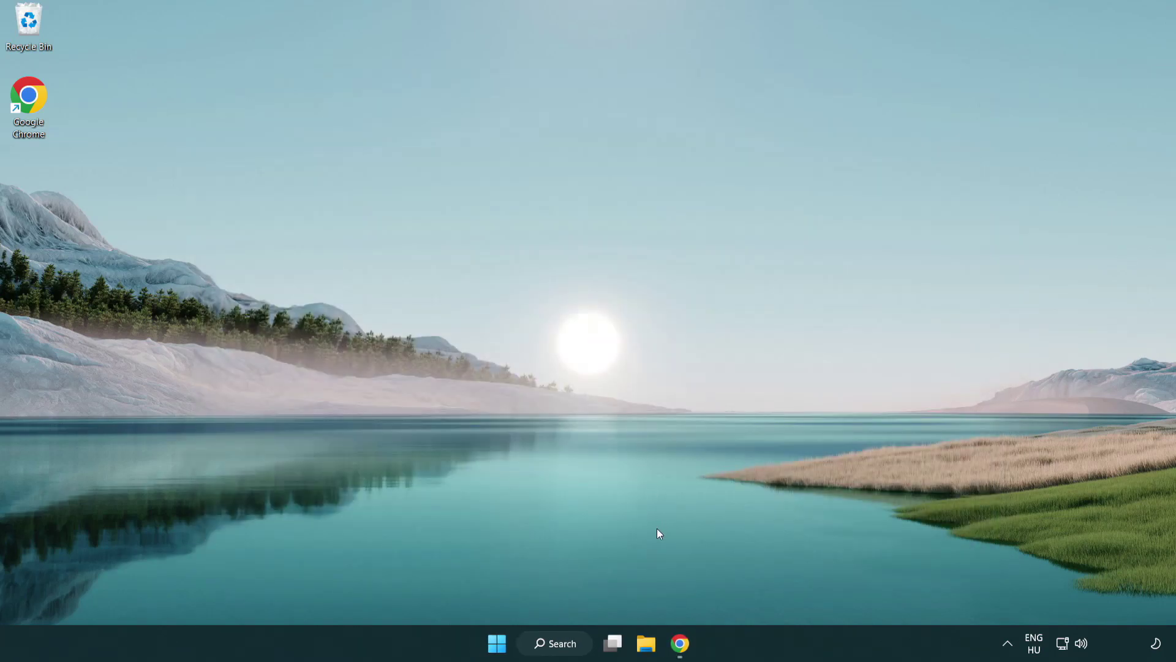
Download the DirectX End-User Runtime Web Installer in Chrome and launch dxwebsetup.exe
click(680, 642)
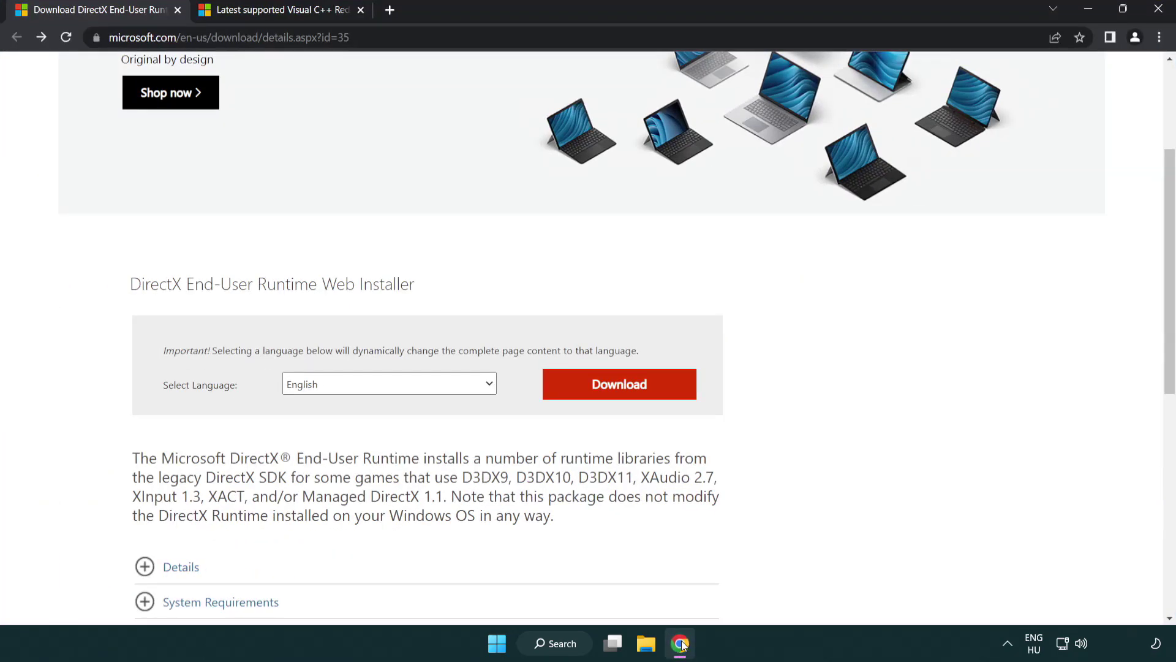
scroll(503, 547, up, 2)
click(193, 38)
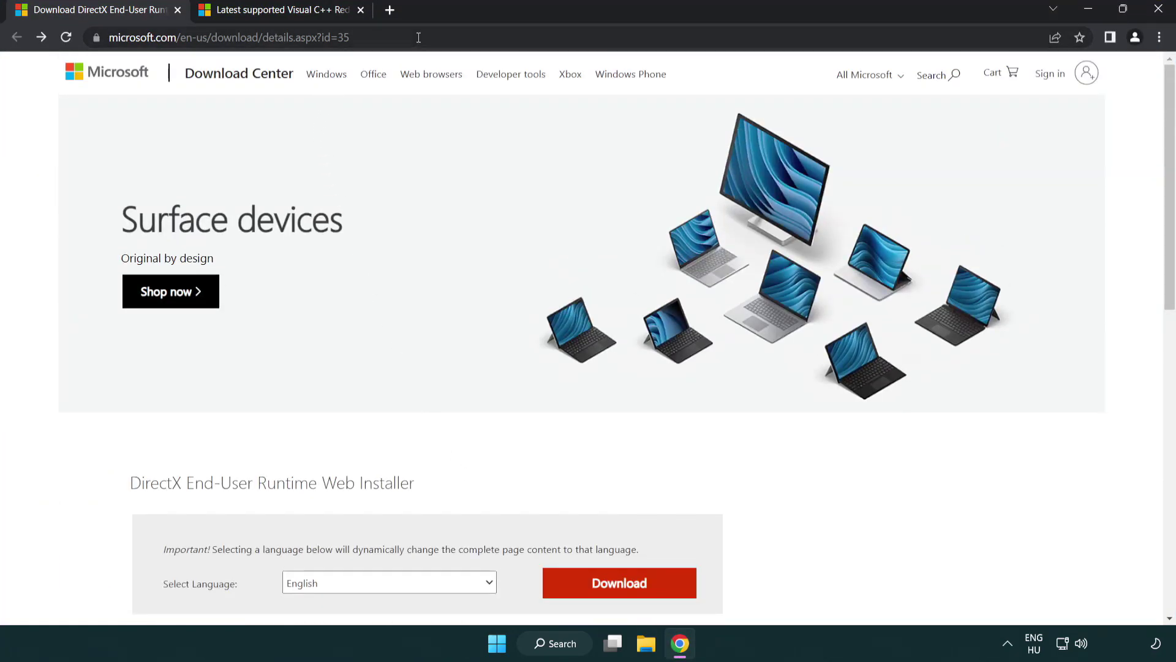
click(1123, 267)
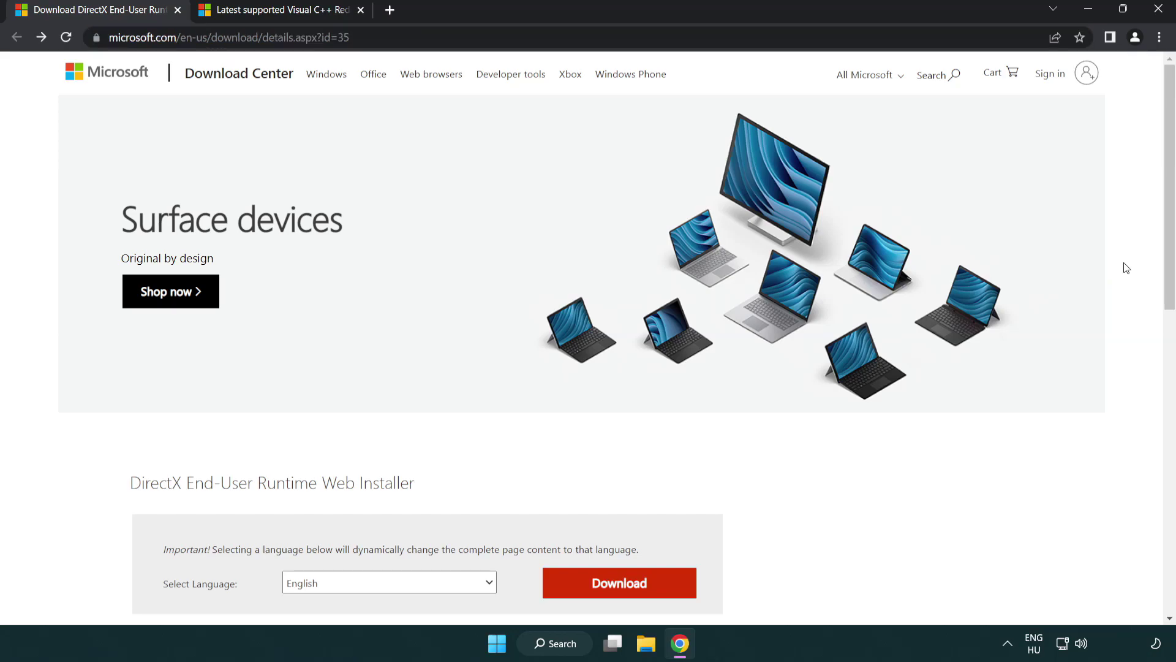
drag(1168, 267, 1169, 340)
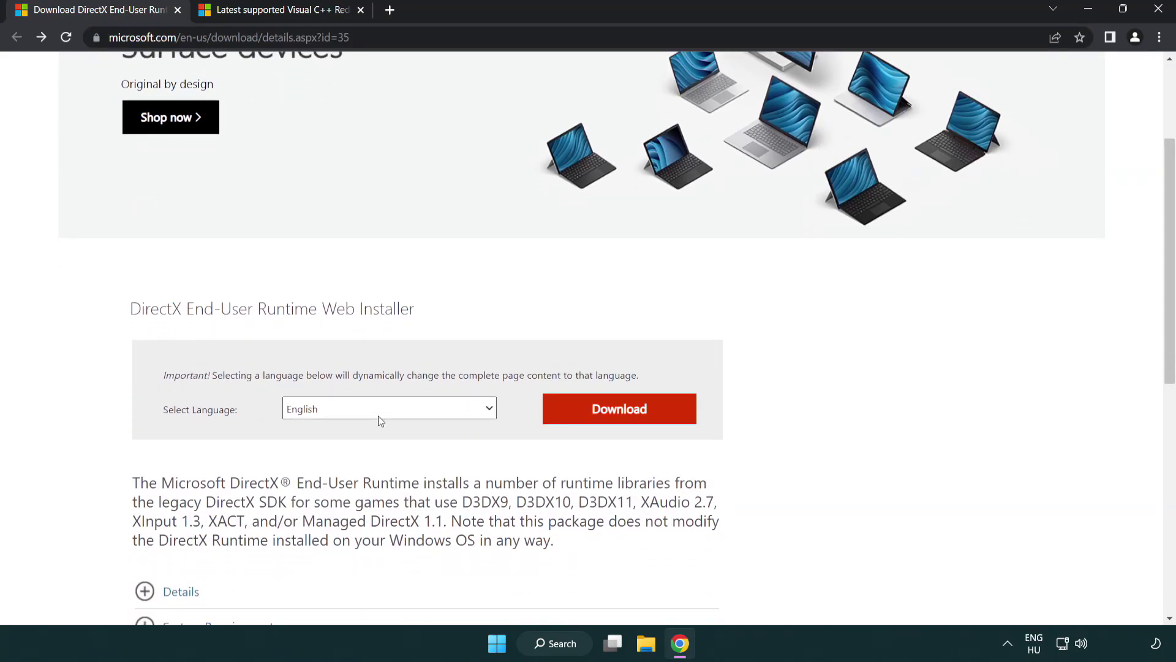
click(624, 420)
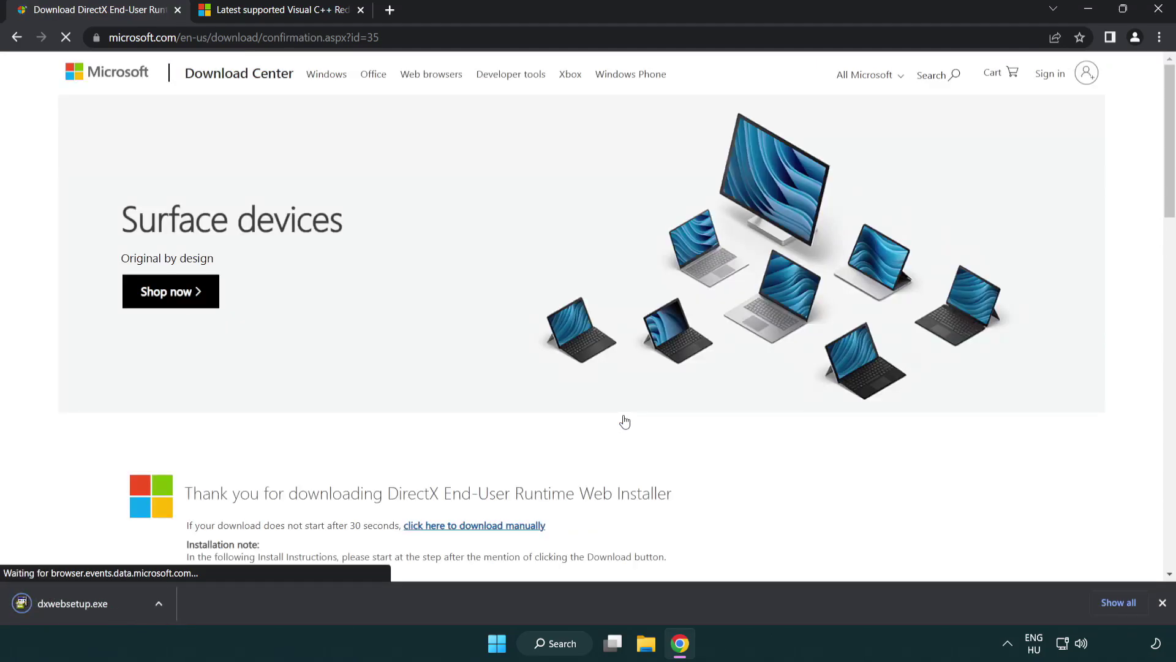
click(76, 606)
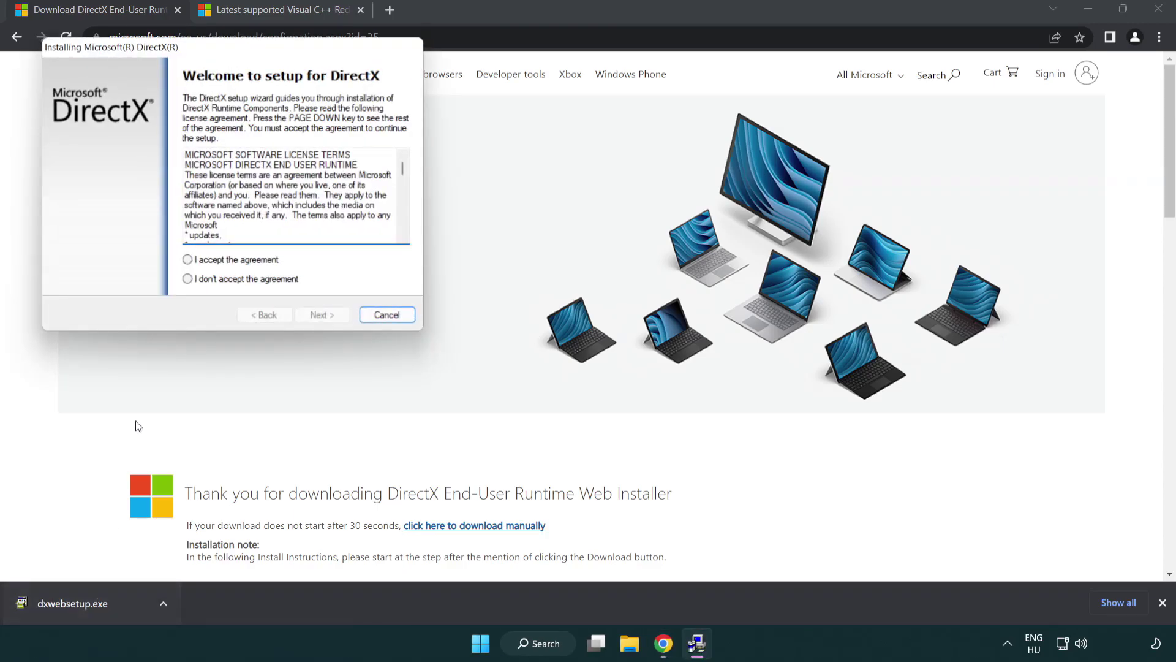
Accept the DirectX license, install without the Bing Bar, and finish the installer
drag(177, 57, 517, 186)
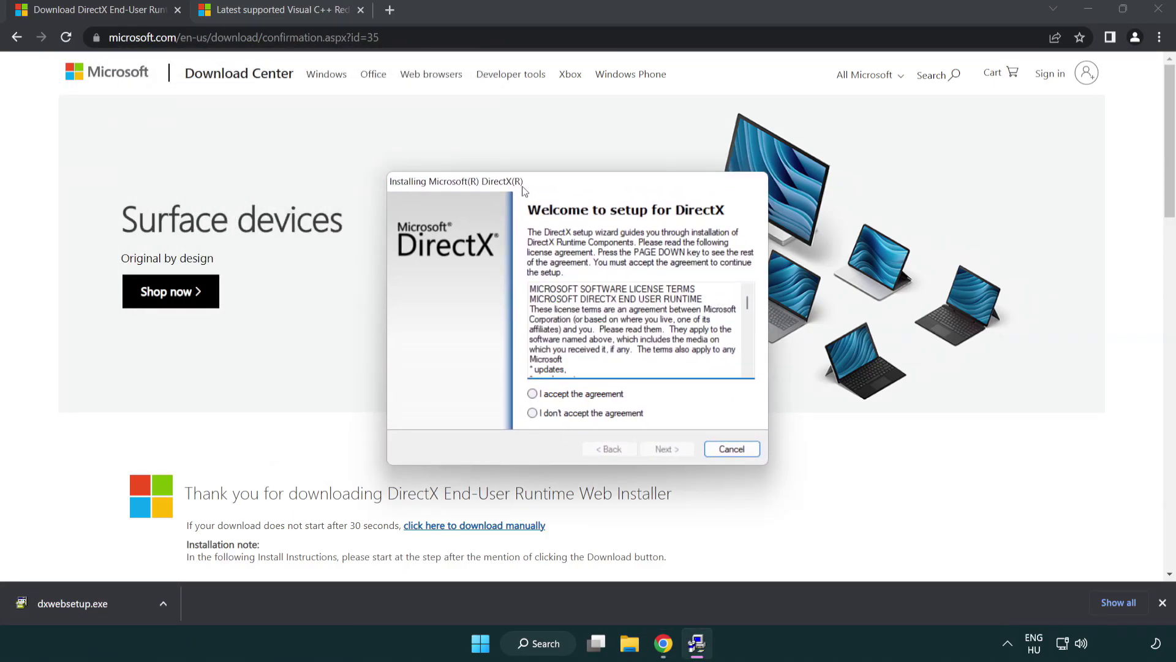
drag(742, 298, 741, 355)
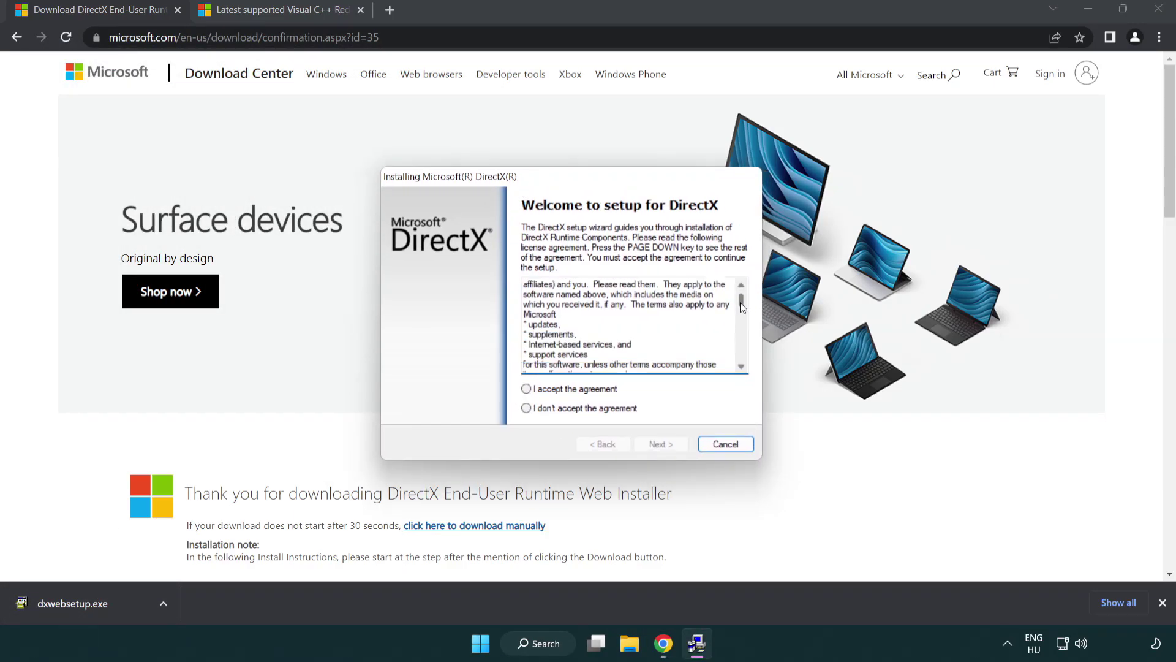
click(527, 390)
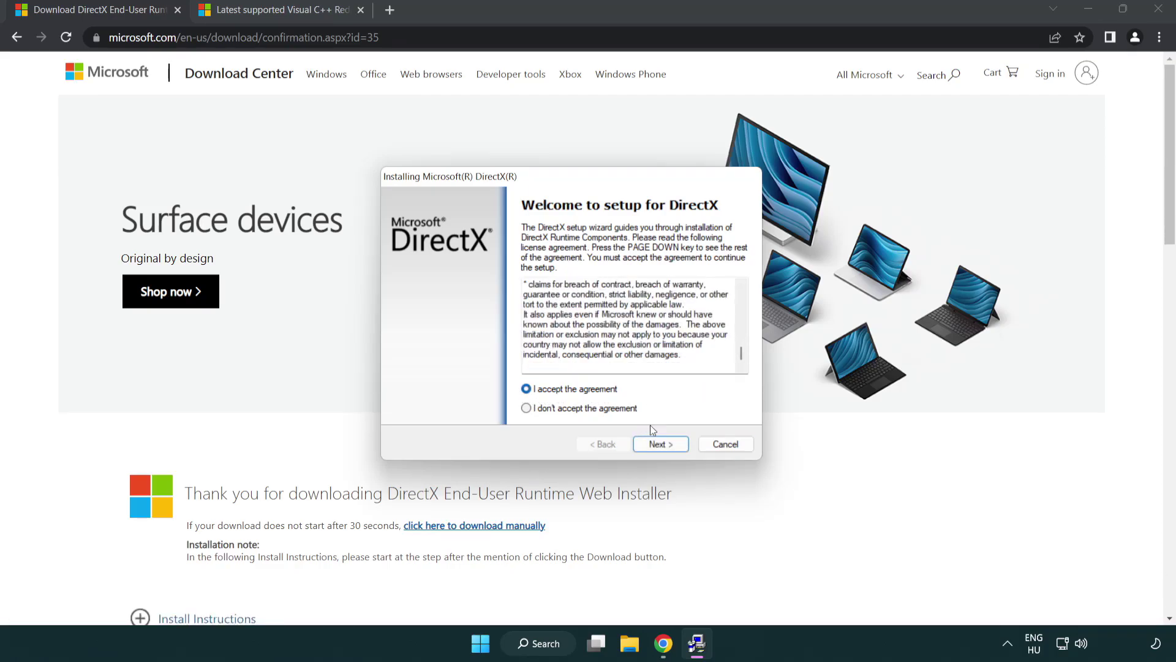
click(660, 444)
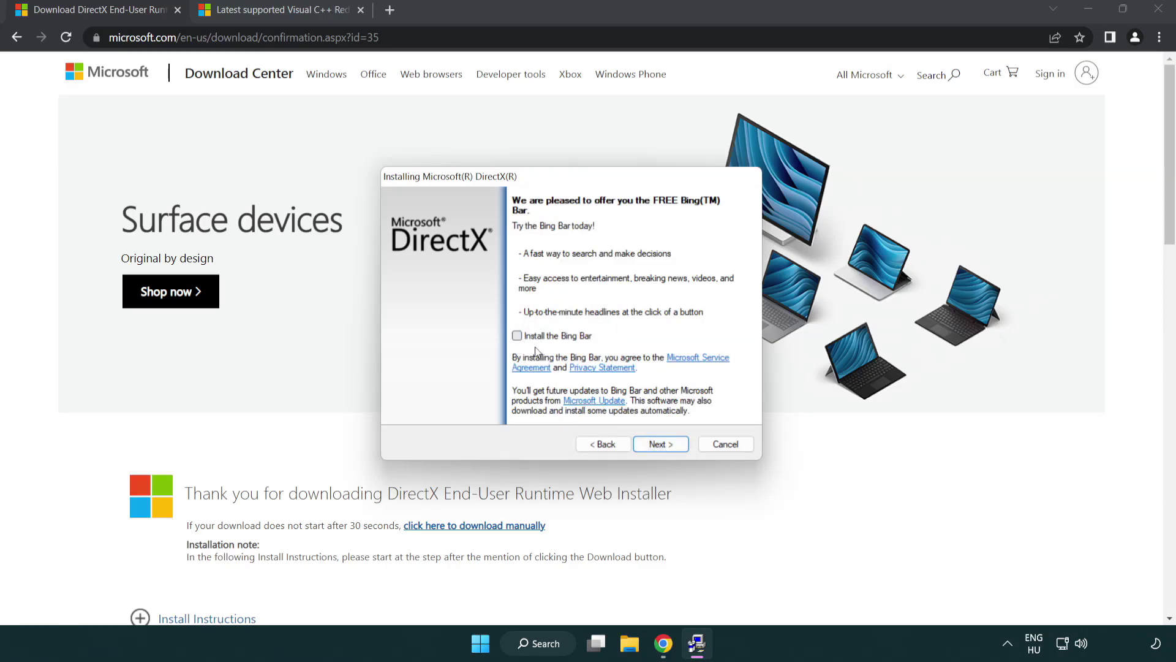
click(665, 443)
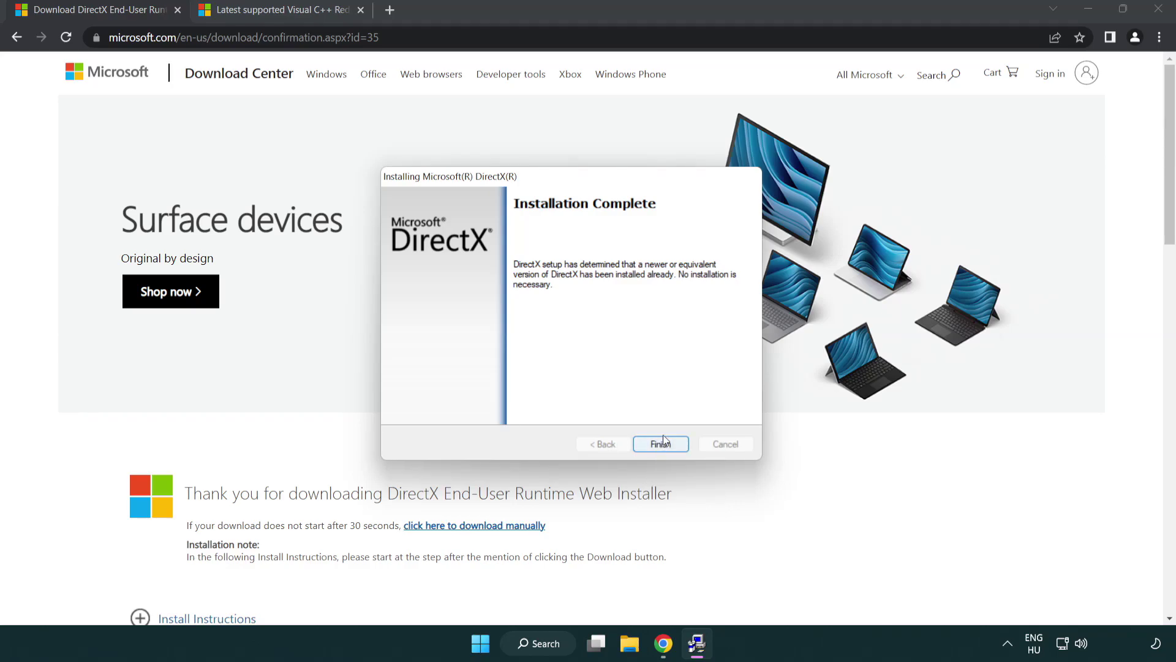
click(662, 445)
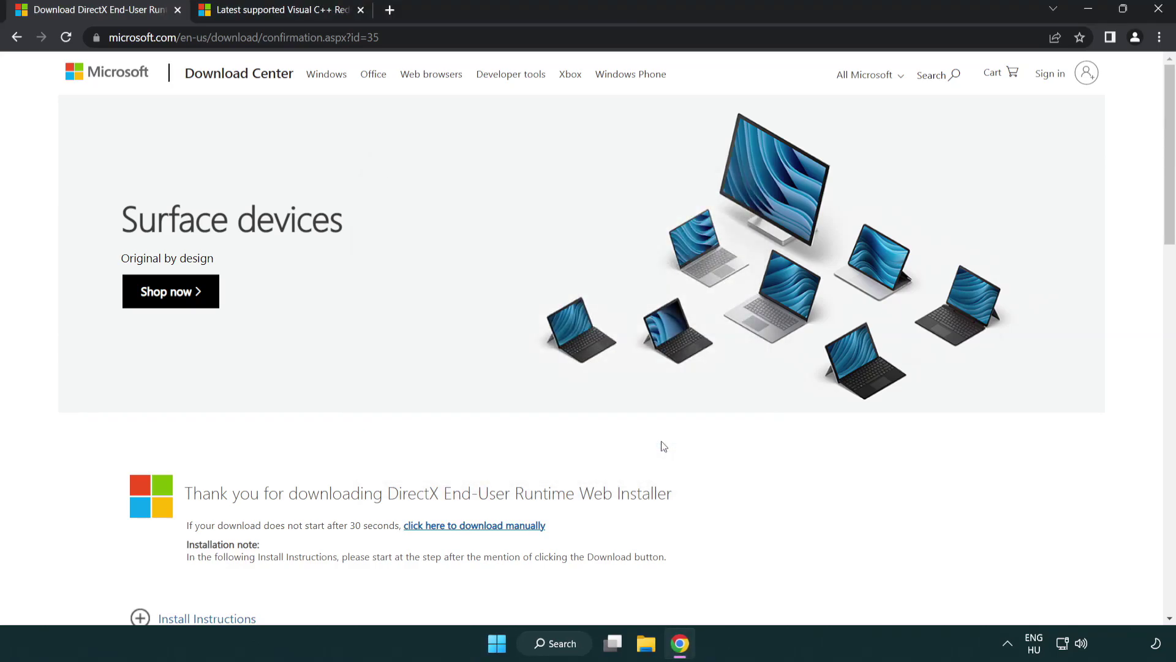
Close the DirectX tab and return to the Visual C++ Redistributable downloads article
click(179, 11)
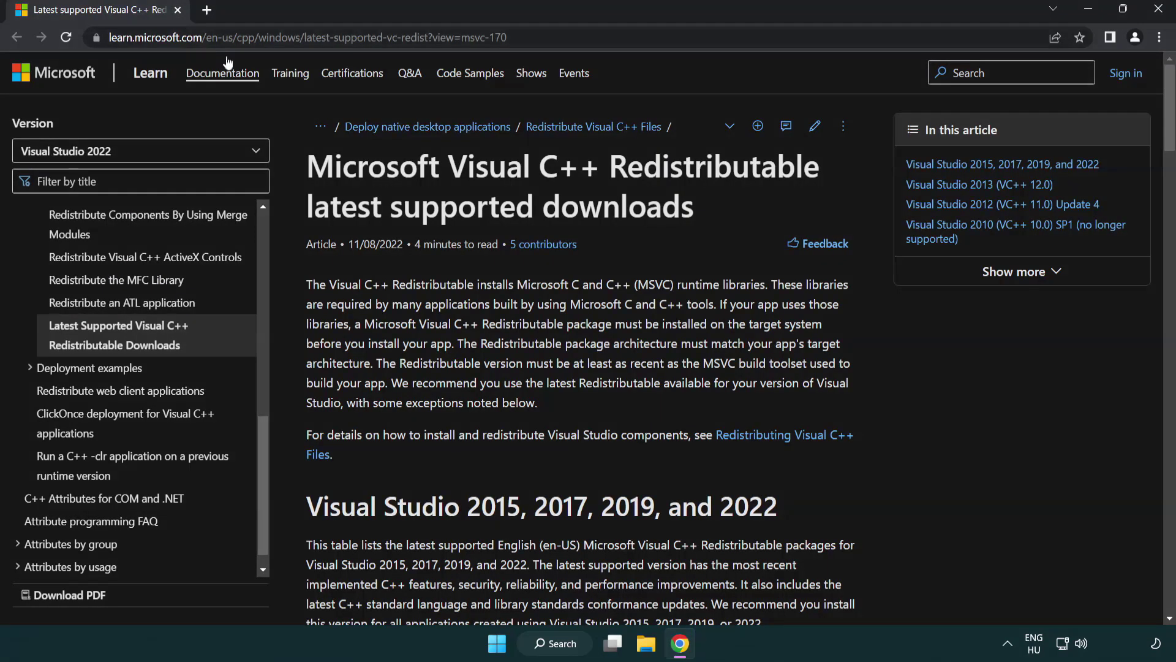
click(585, 39)
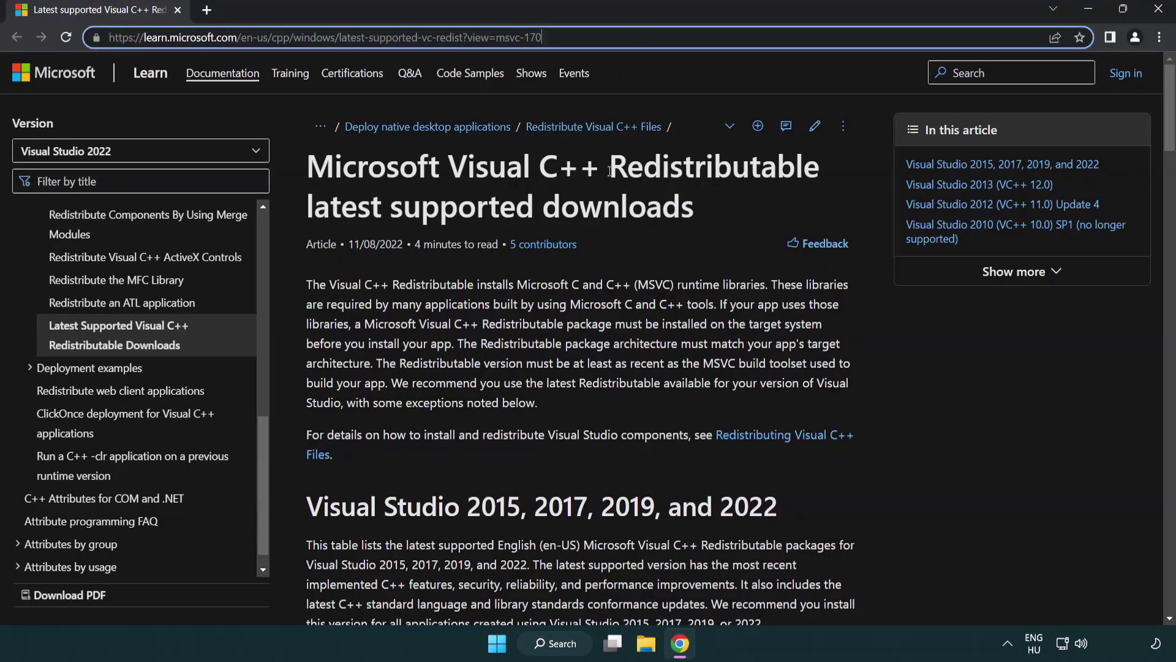
click(605, 204)
scroll(605, 203, down, 5)
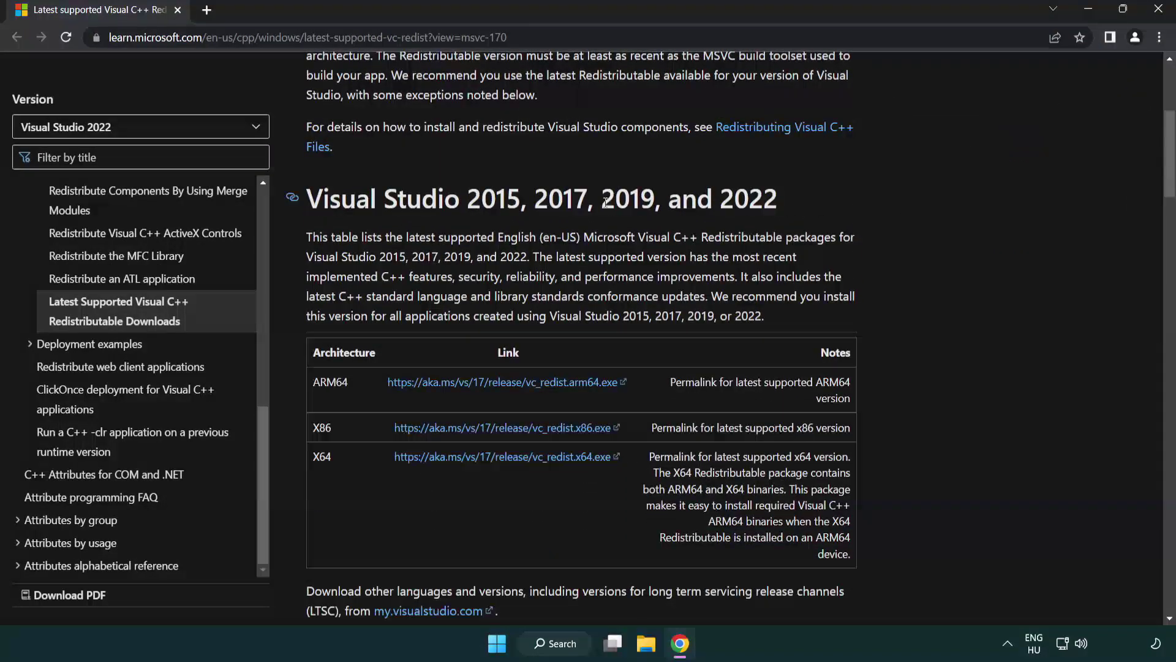
scroll(503, 347, down, 1)
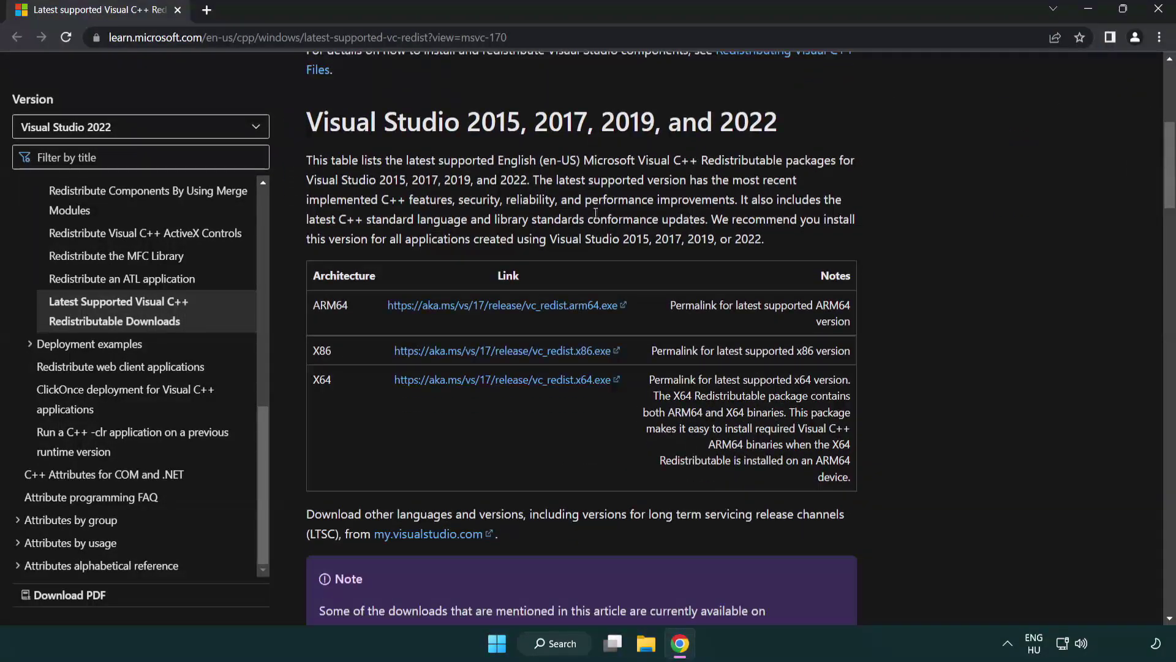
Download the ARM64, x86 and x64 Visual C++ 2015-2022 redistributable installers
click(455, 307)
click(488, 351)
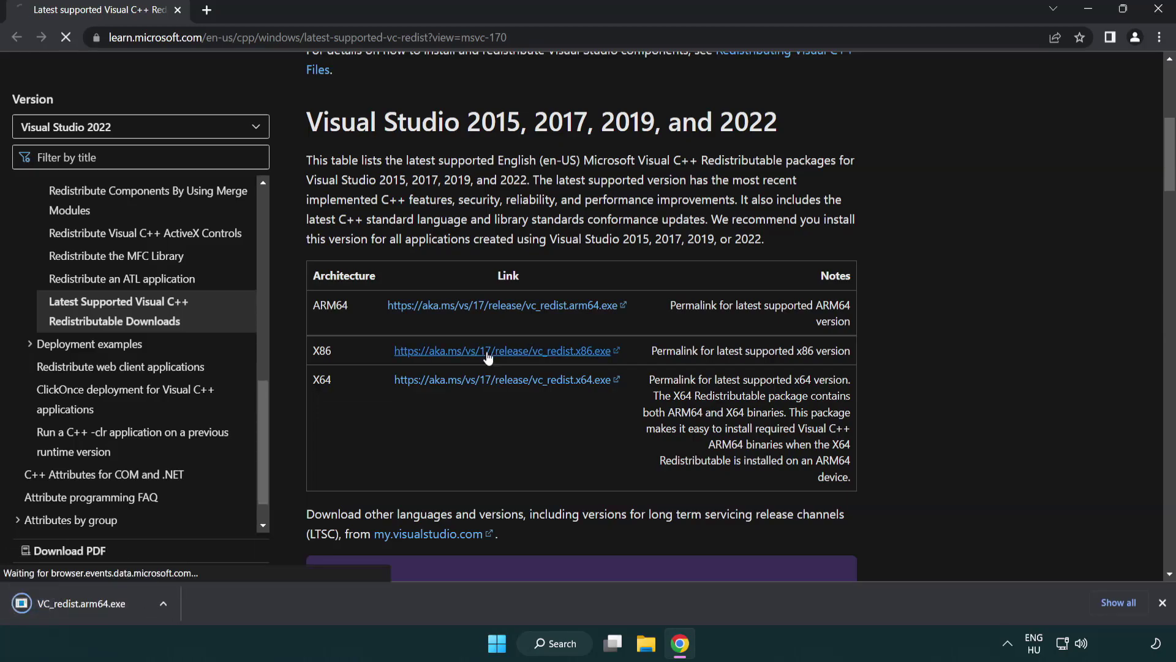
click(491, 380)
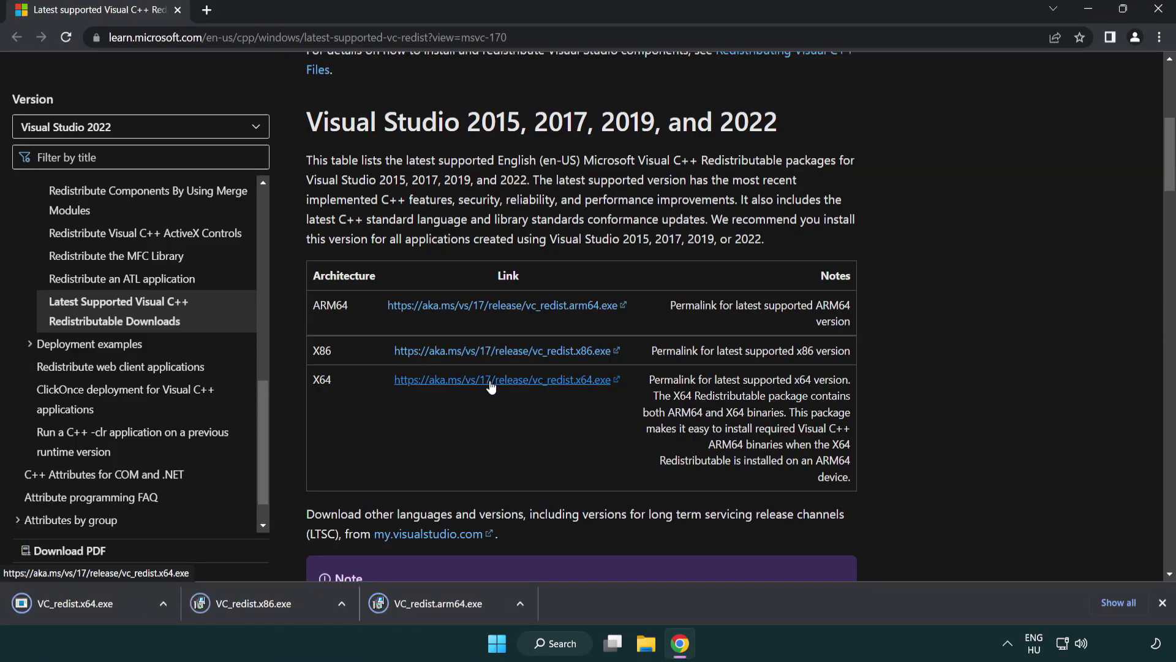
Attempt the Visual C++ 2015-2022 ARM64 redistributable install, which fails as unsupported
click(449, 613)
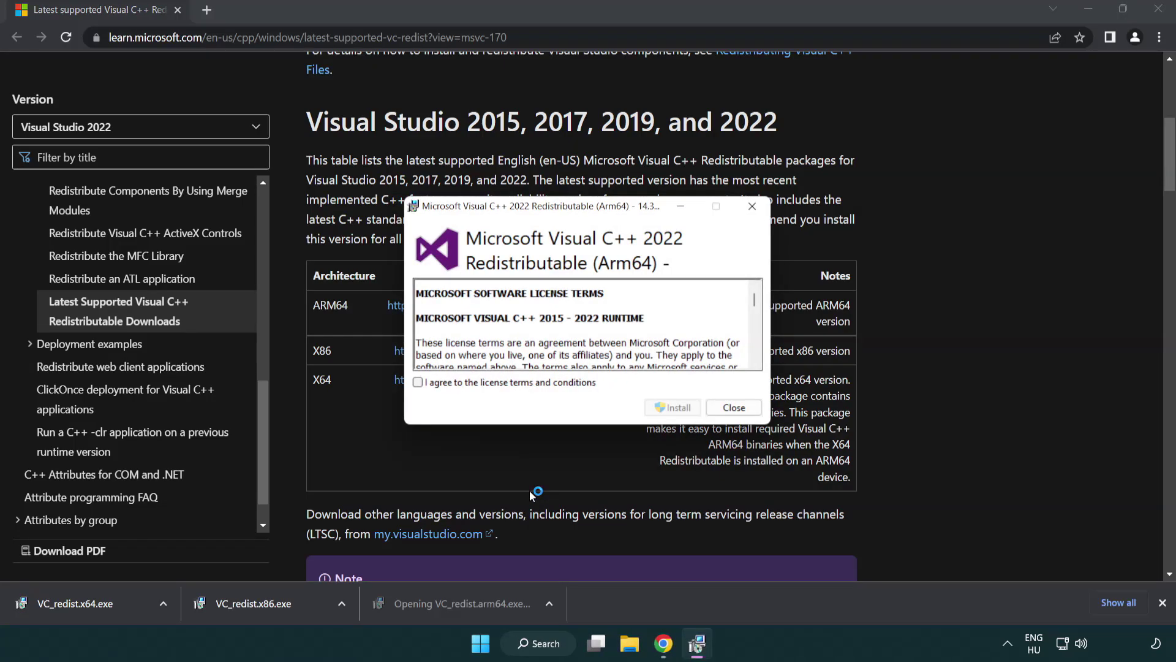
drag(755, 294, 763, 352)
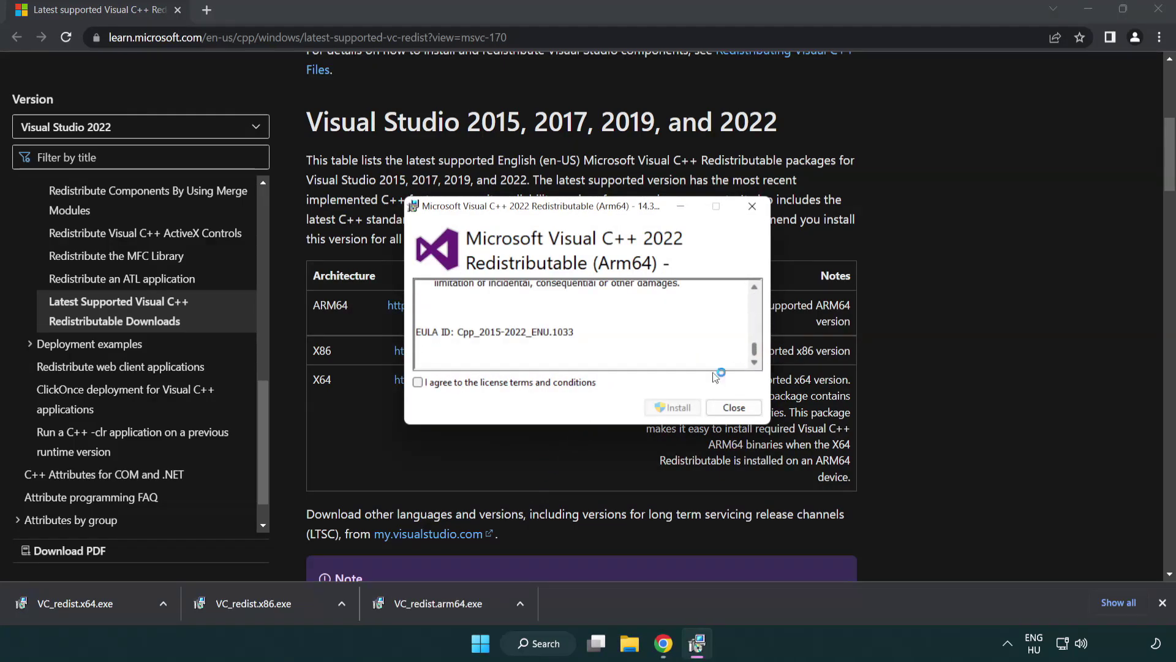
click(419, 382)
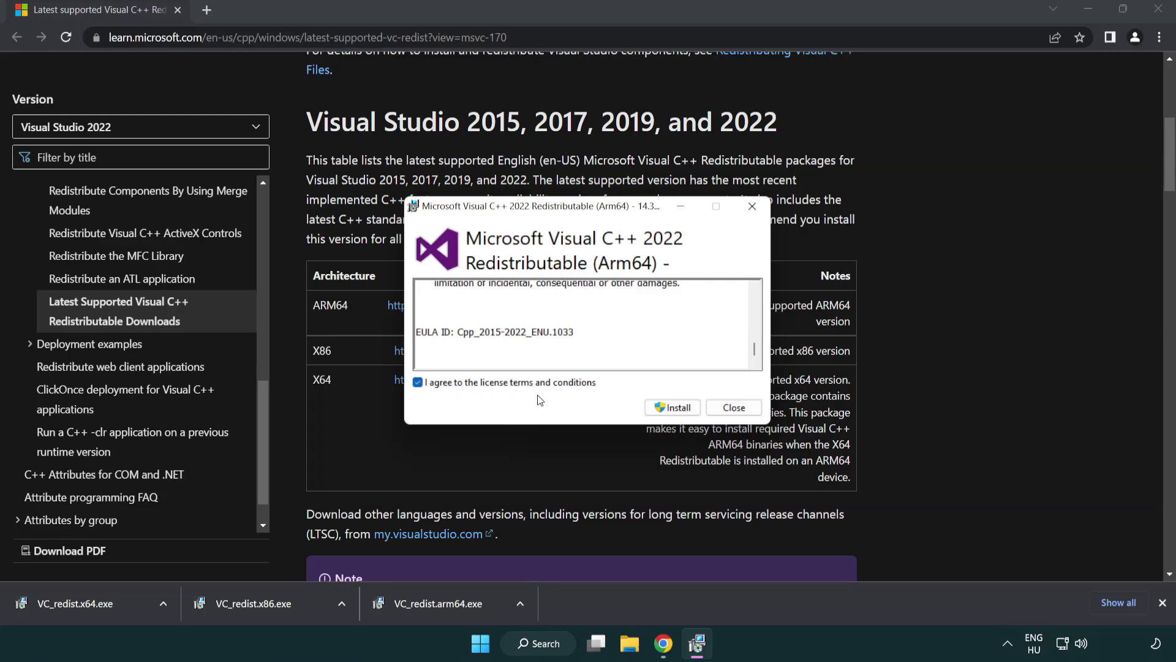
click(655, 407)
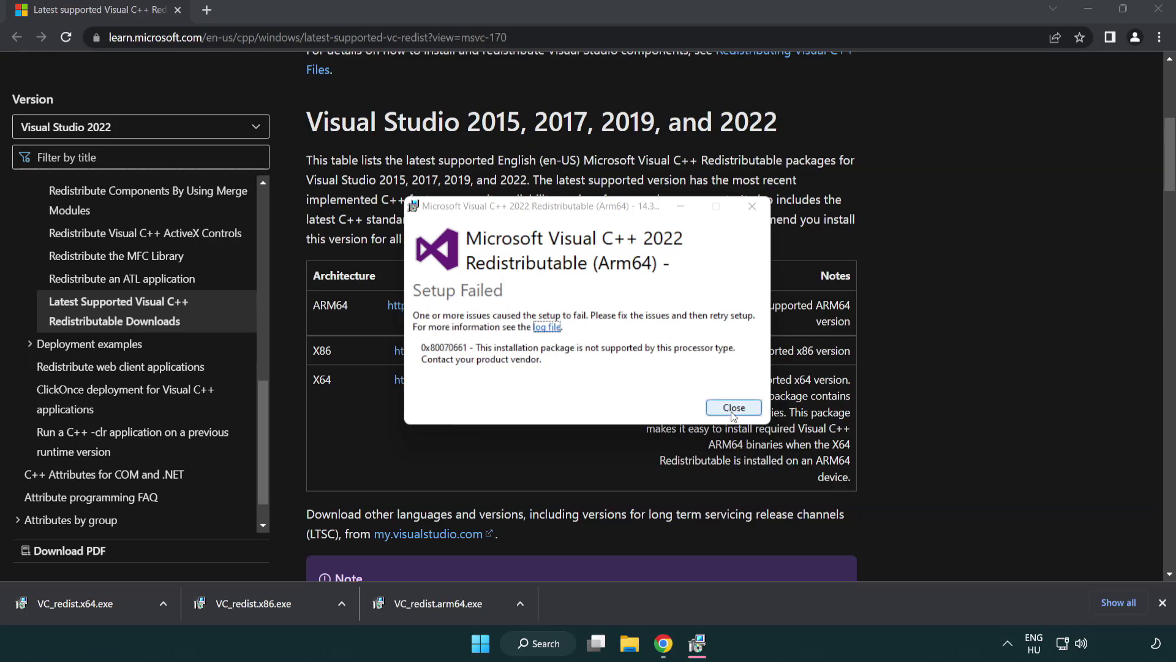
click(734, 407)
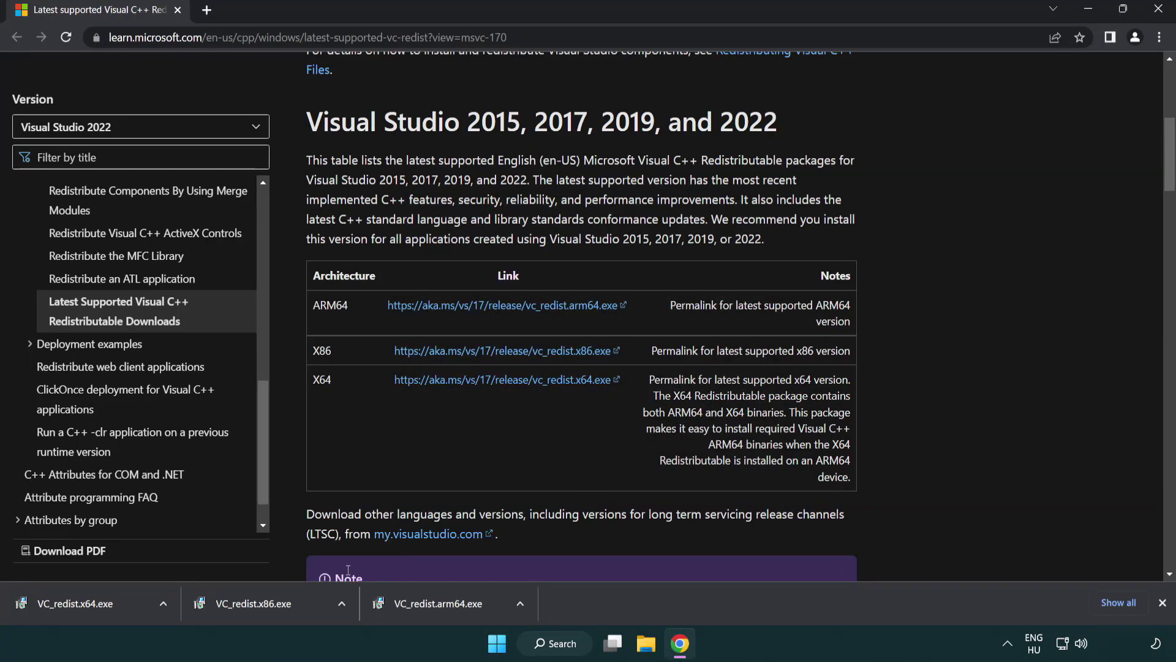
Install the Visual C++ 2015-2022 x86 and x64 redistributables successfully without restarting
click(263, 610)
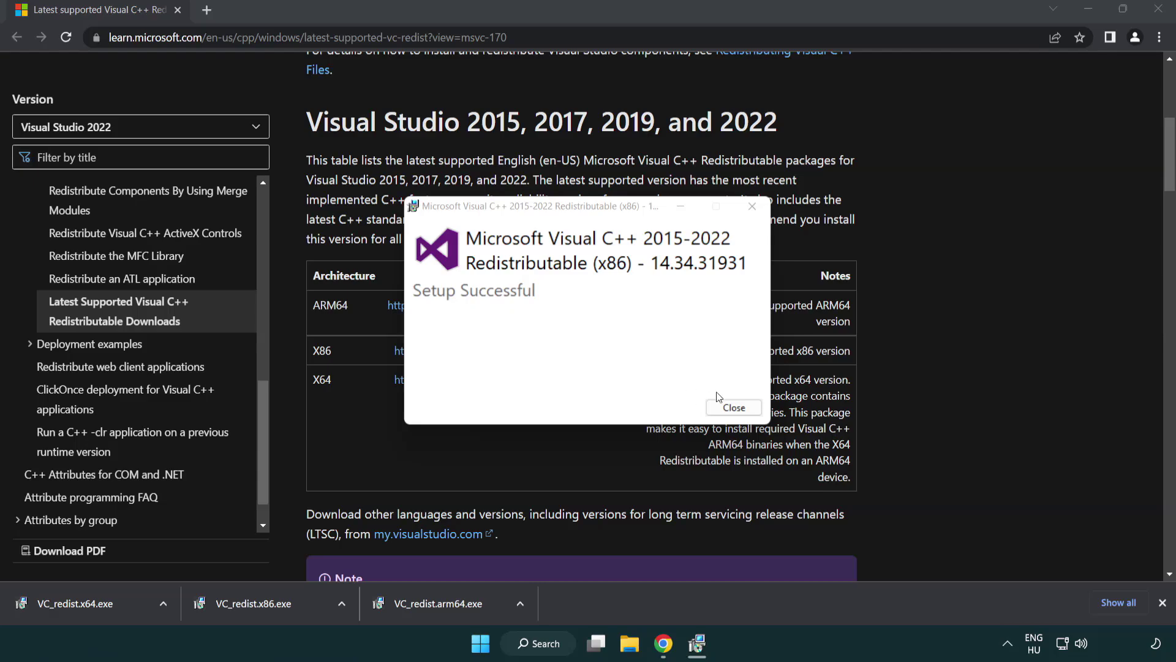
click(732, 406)
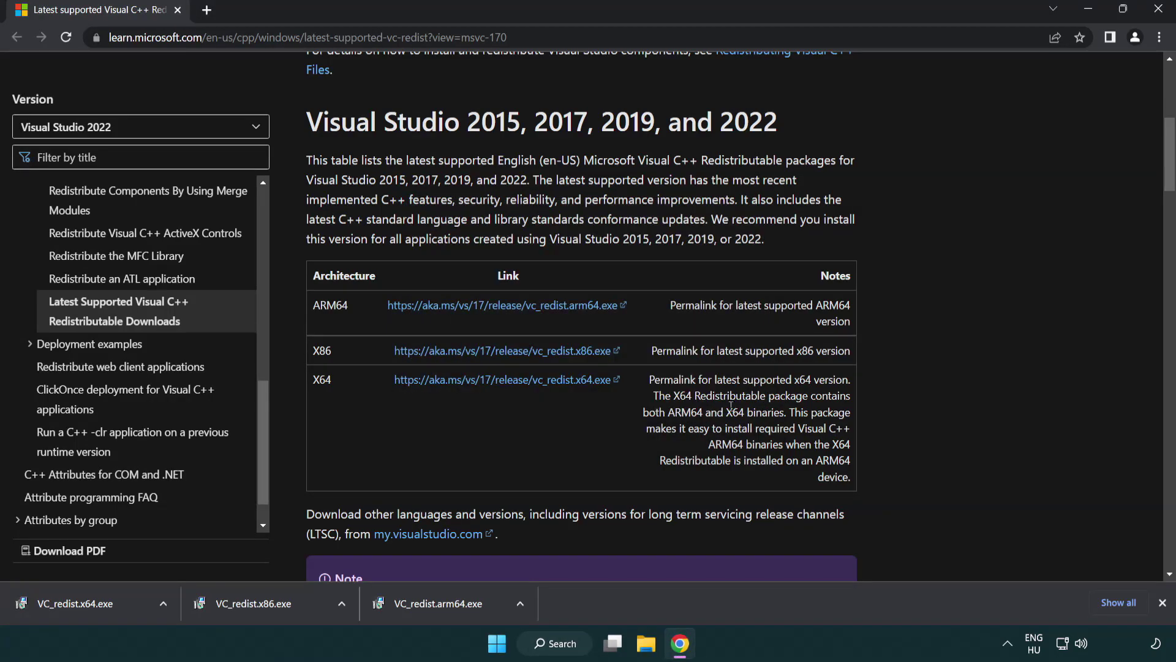
click(88, 602)
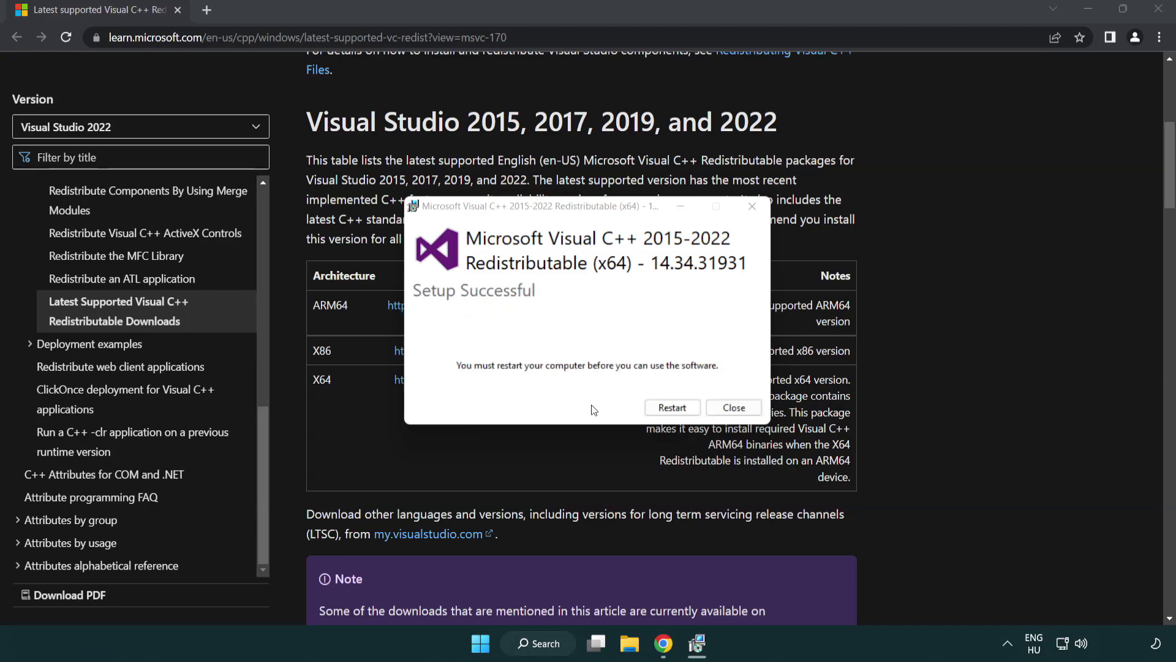
click(735, 408)
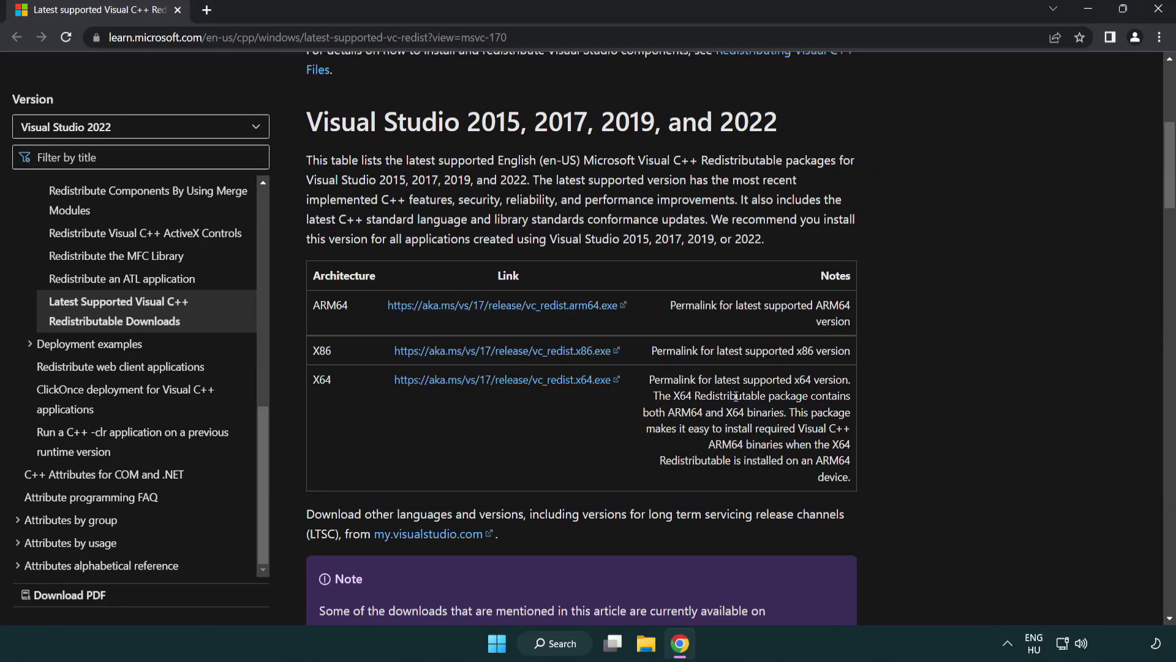
Close Chrome and launch Command Prompt as administrator via a search for cmd
click(1160, 12)
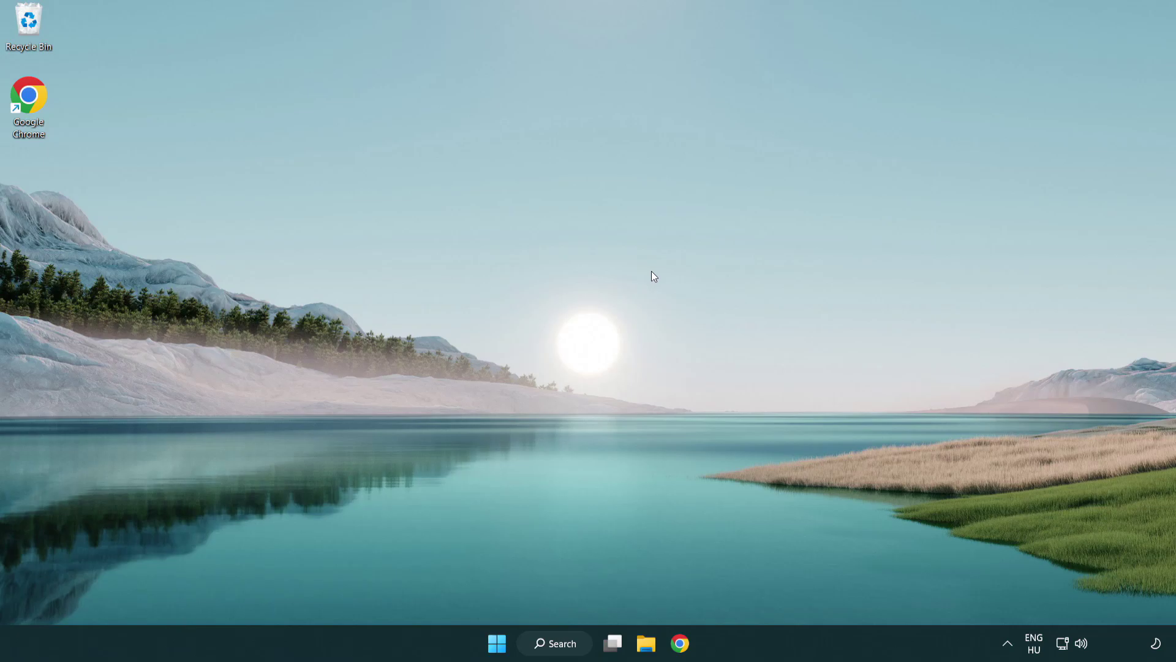
click(547, 643)
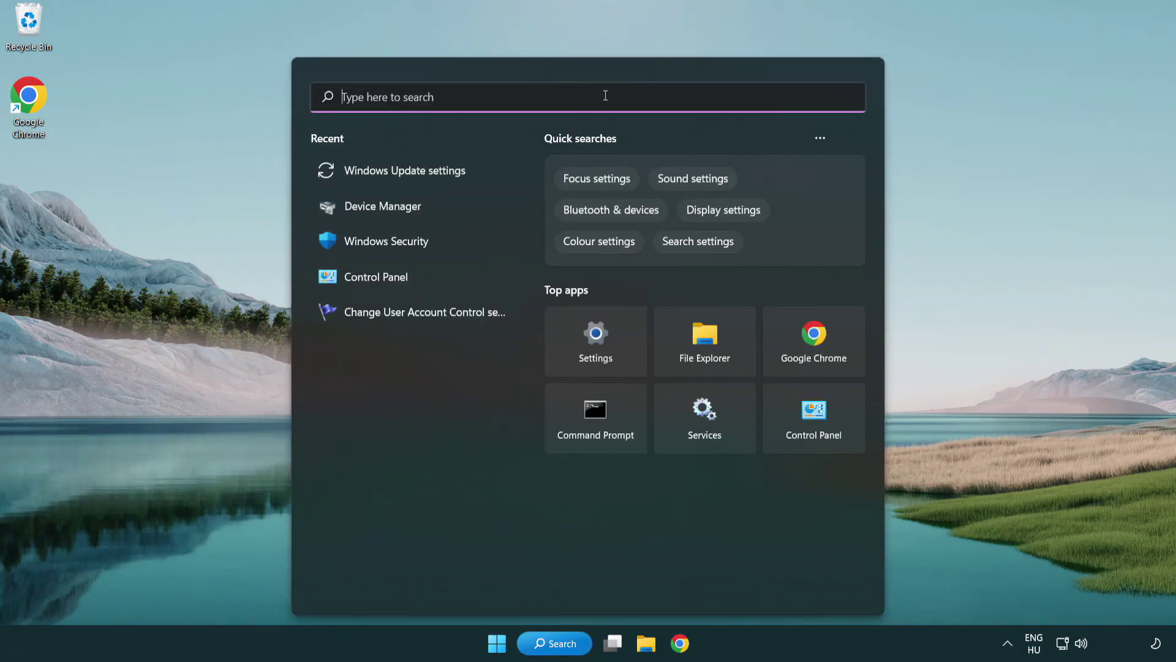
text(cmd)
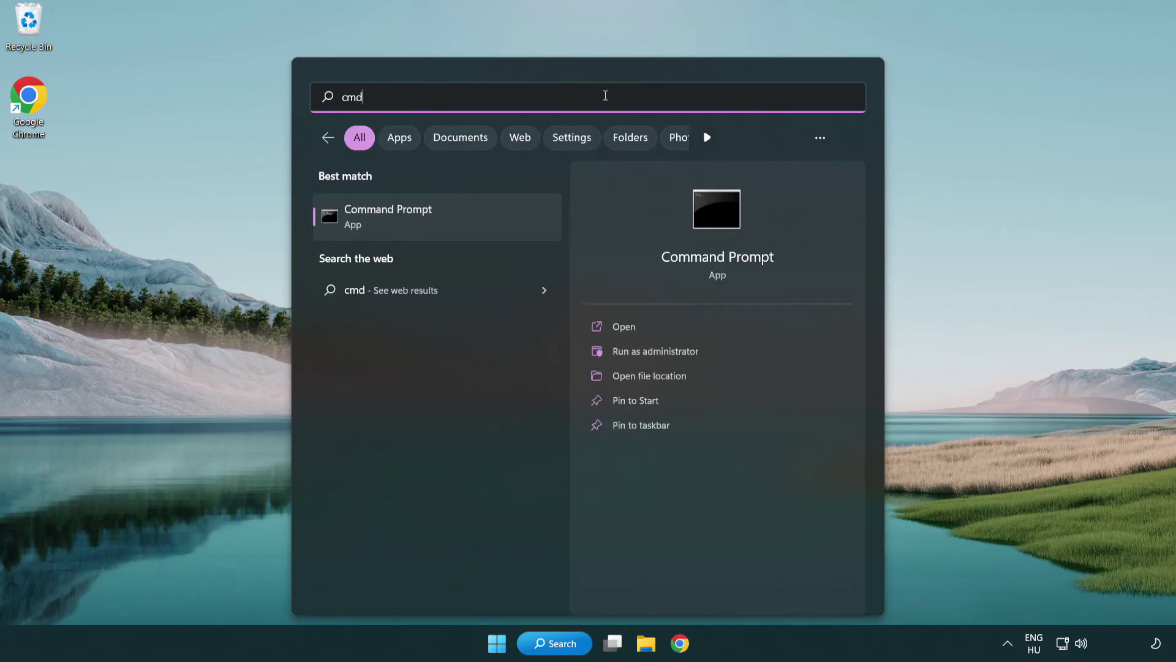
right_click(450, 218)
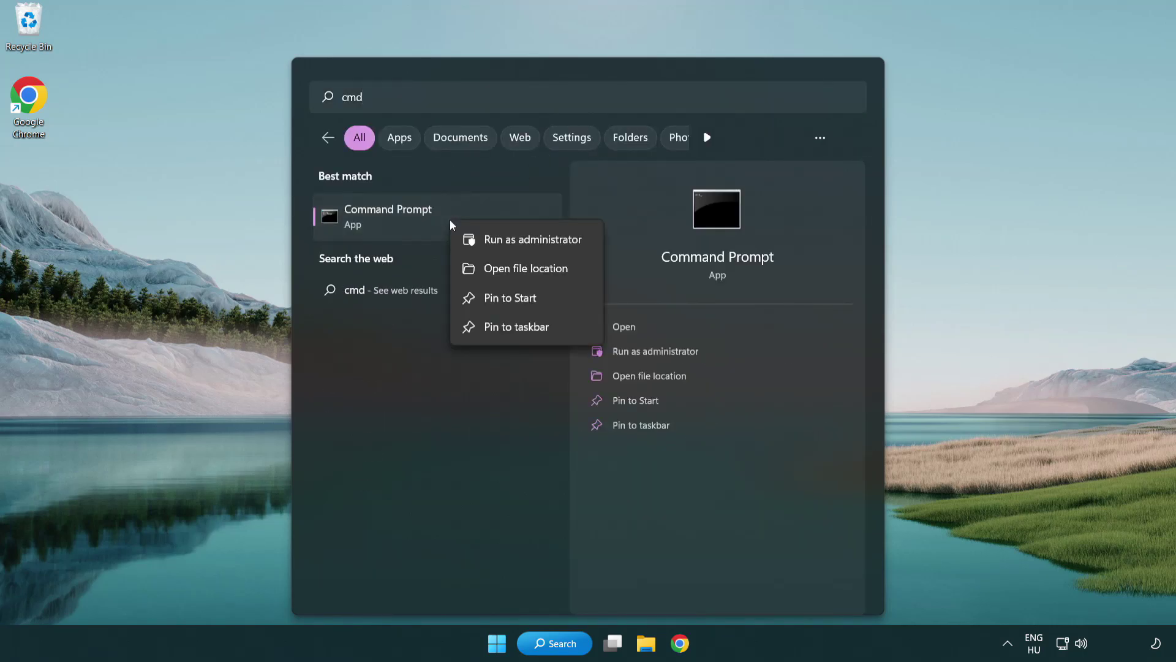
click(530, 241)
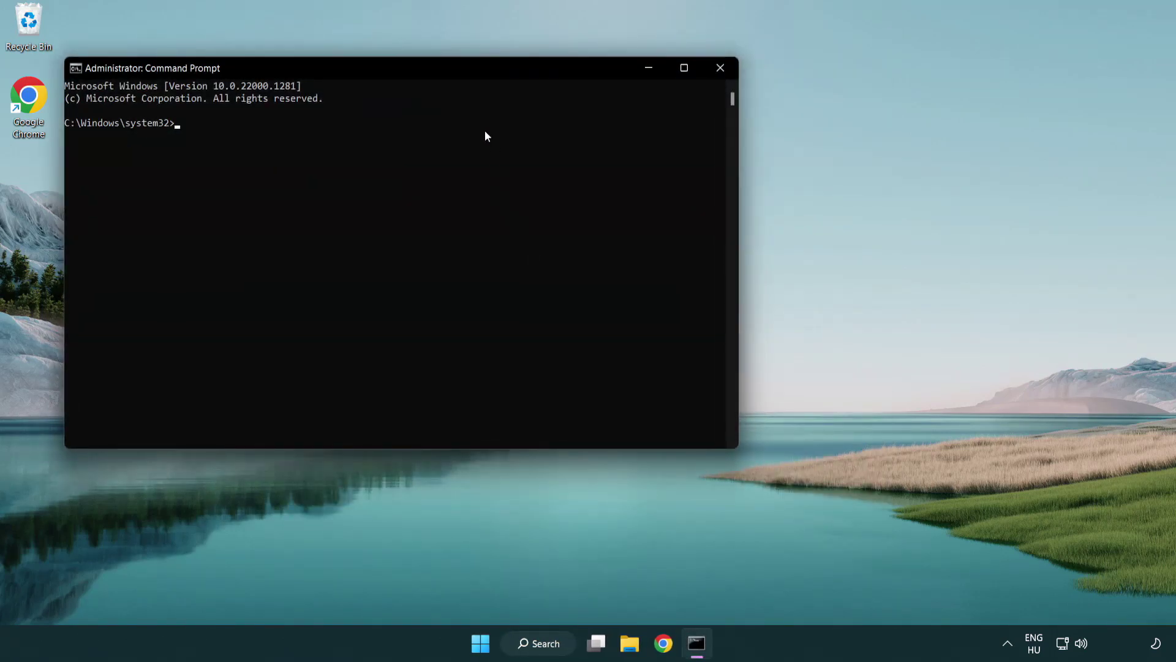
Run sfc /scannow in the centred Command Prompt until verification reports no integrity violations
drag(421, 69, 592, 120)
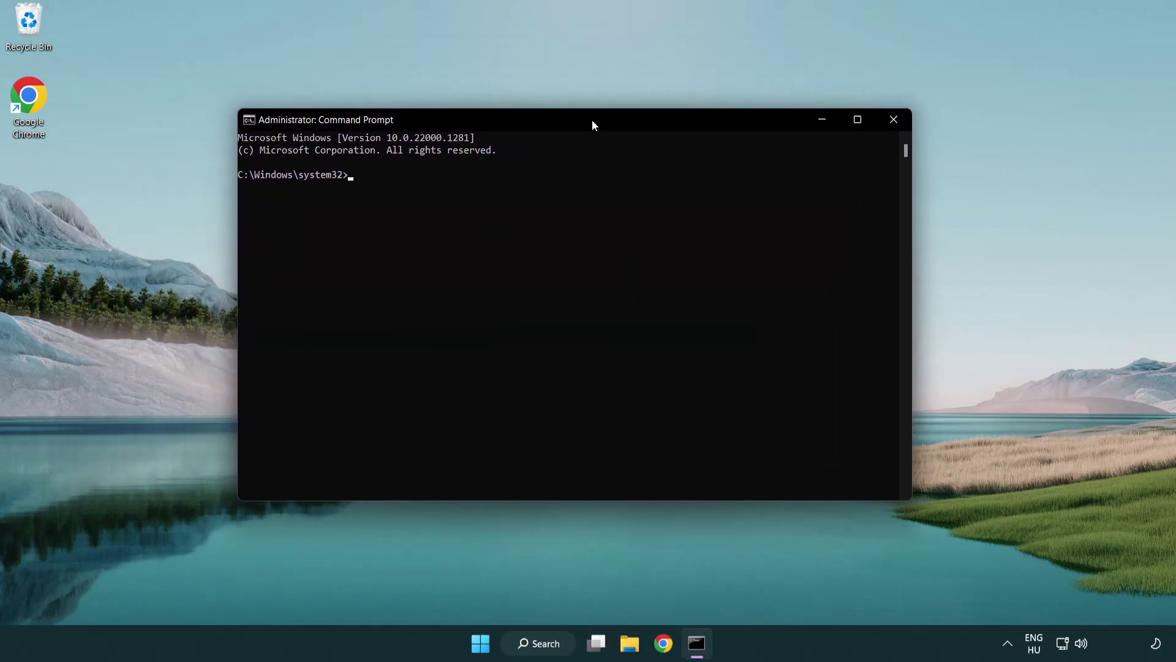
text(sfc /scannow)
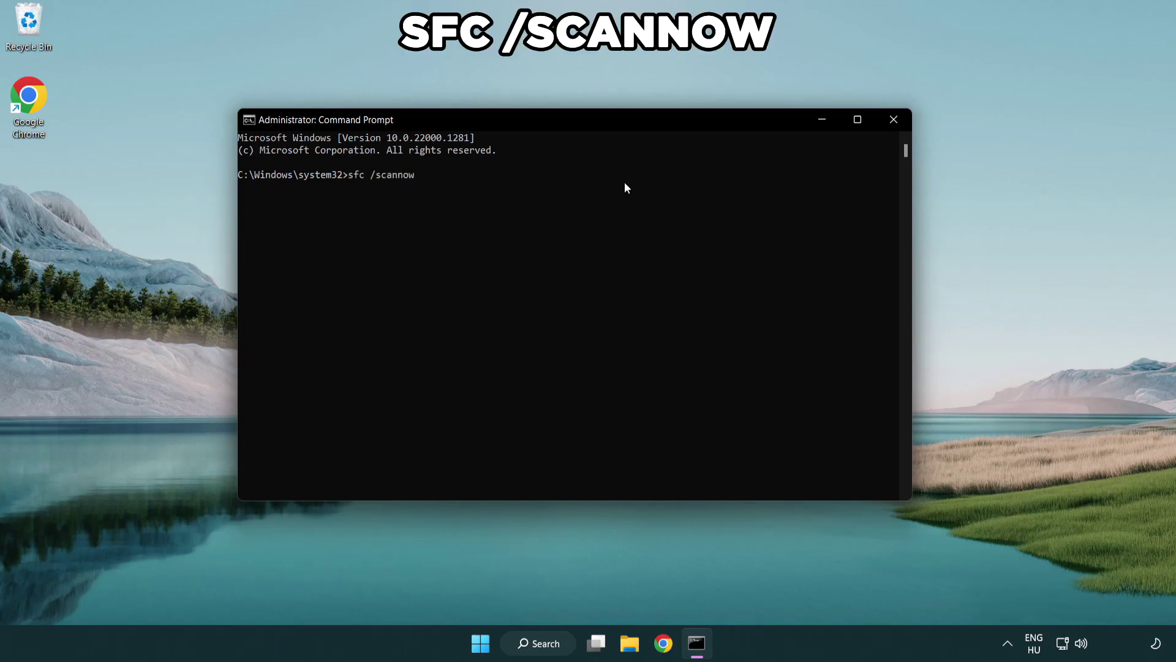
key(Return)
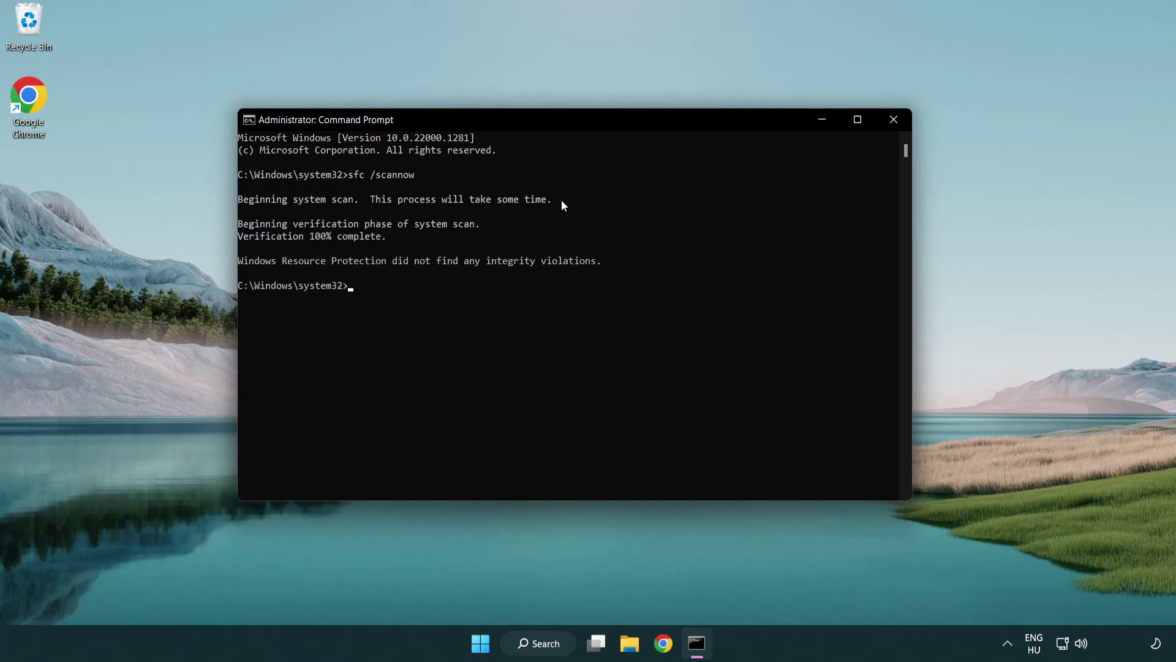
Close Command Prompt and show the Start menu power options ready to Restart
click(893, 120)
click(496, 643)
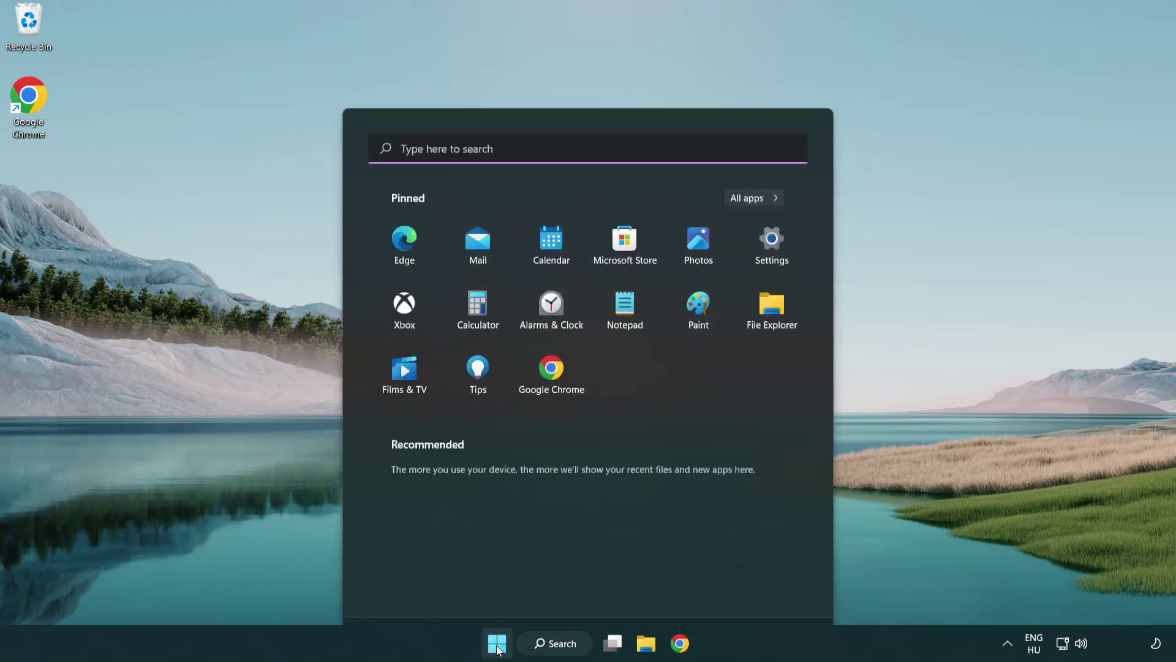
click(779, 590)
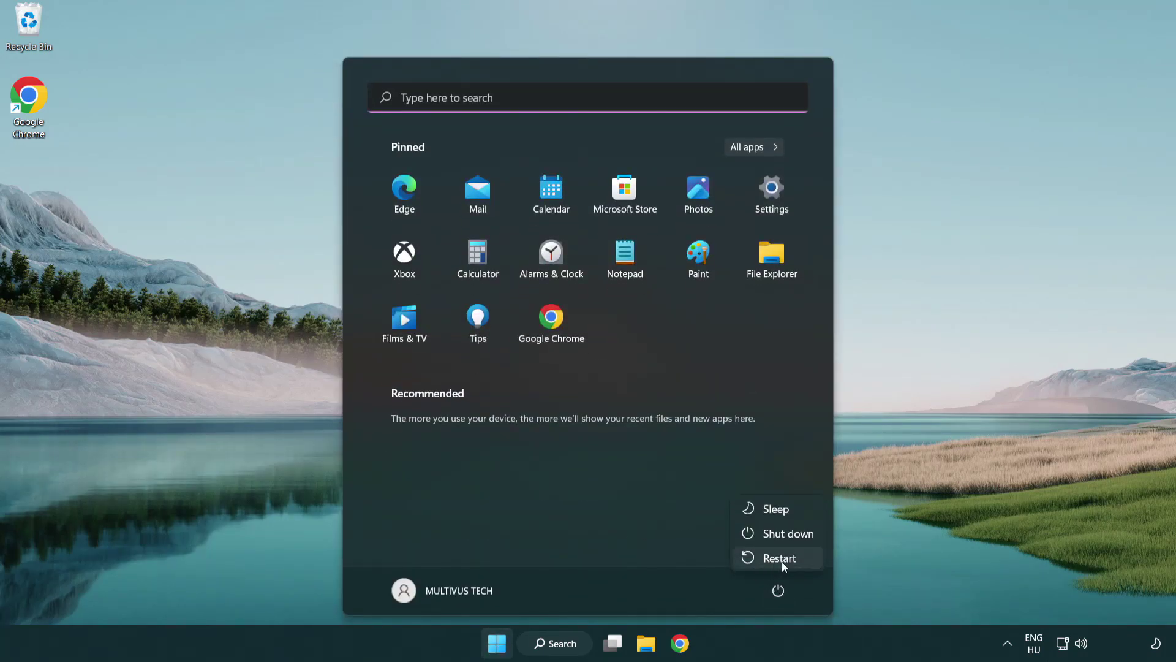